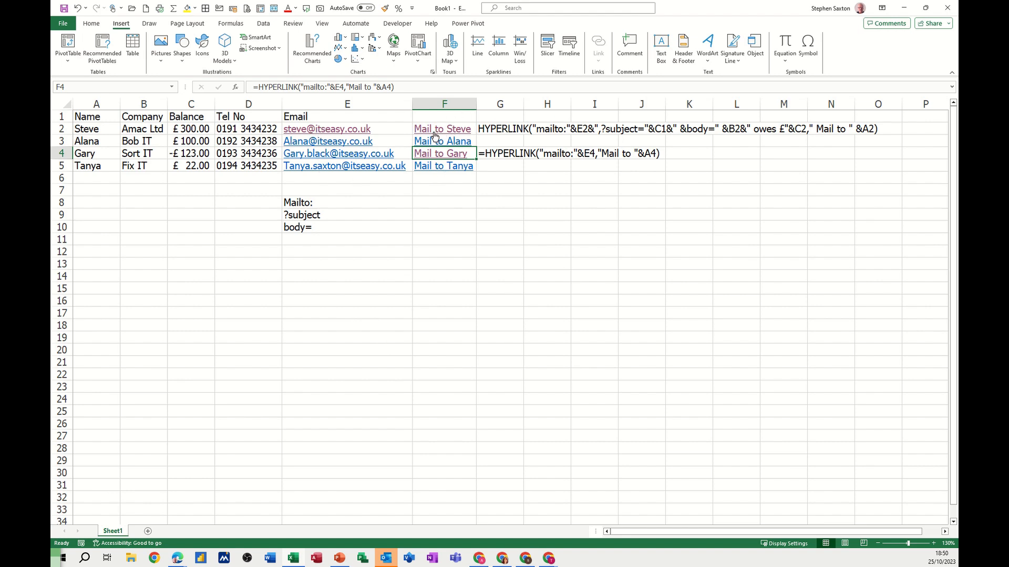
- Follow the mail link in F2 to check the generated email draft, and close the draft without saving
mouse_move(441, 133)
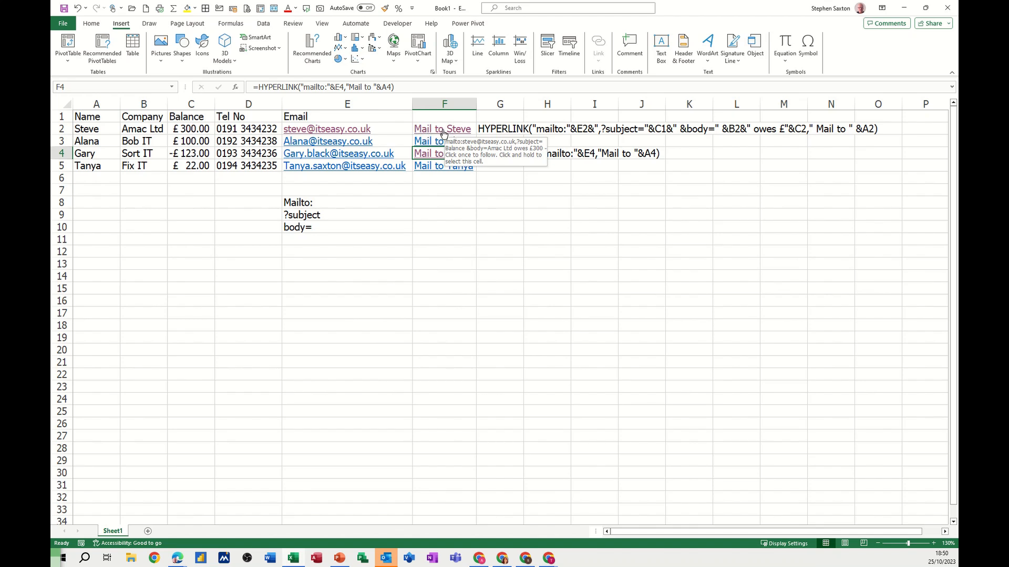
click(440, 131)
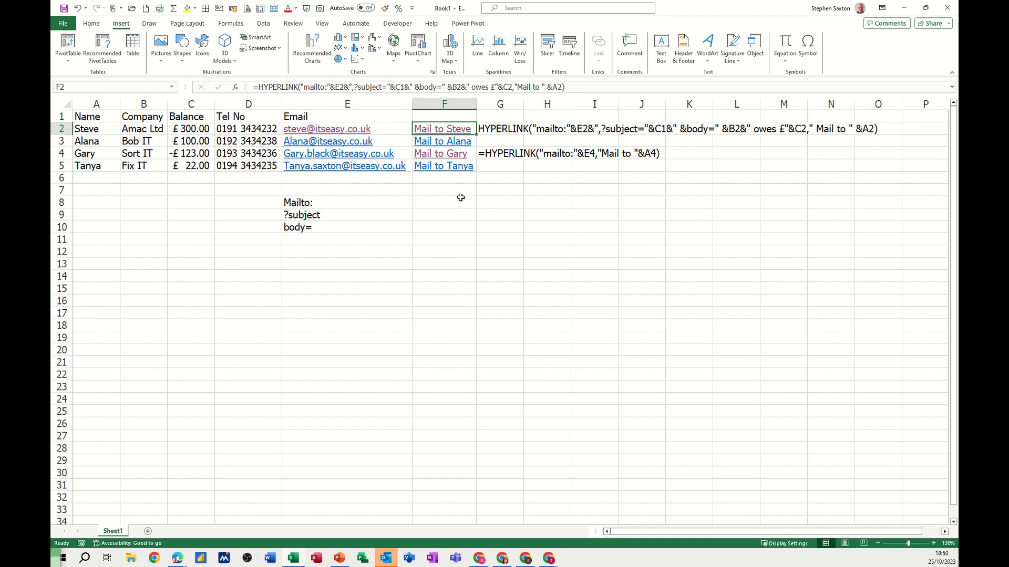
click(153, 152)
click(85, 171)
key(Home)
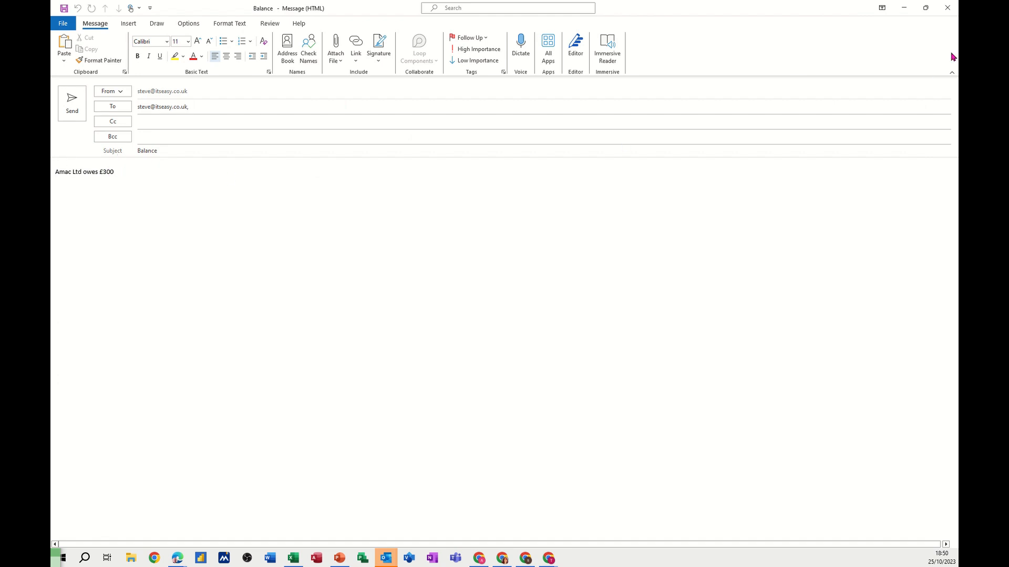
click(947, 7)
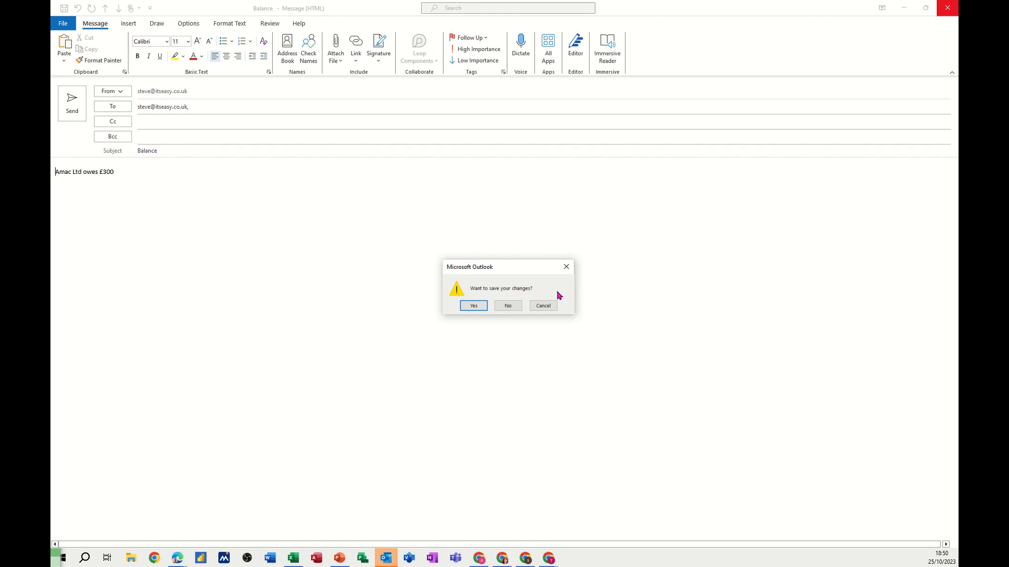
click(508, 307)
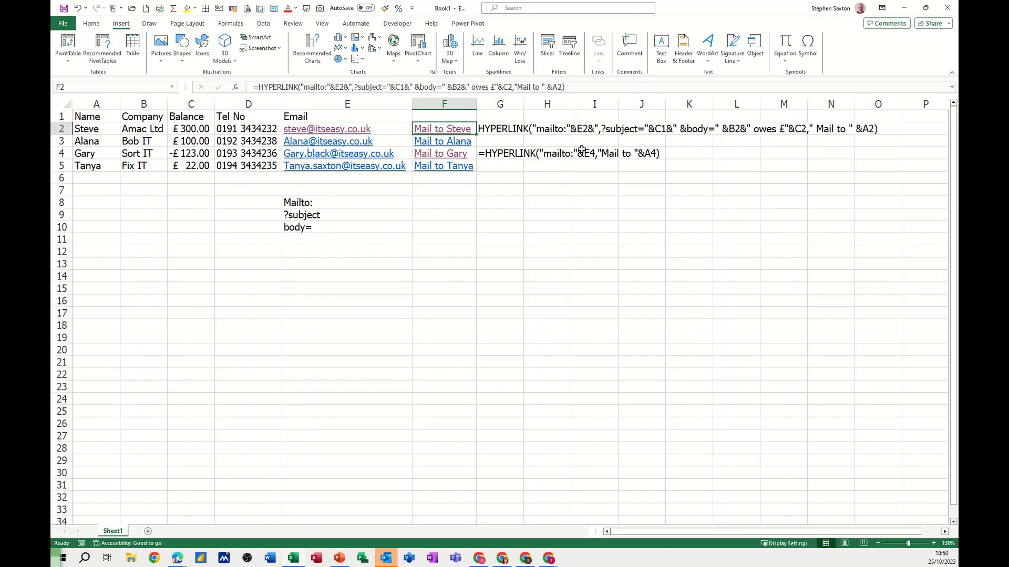
- Start a HYPERLINK formula in G5 with "mailto:"&E5 as the link location
click(502, 166)
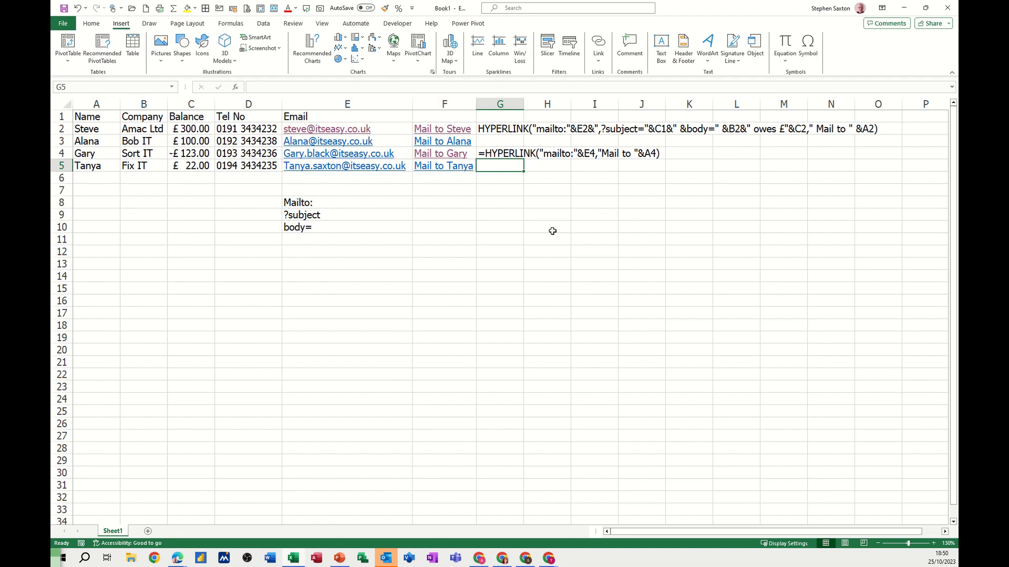
text(=hp)
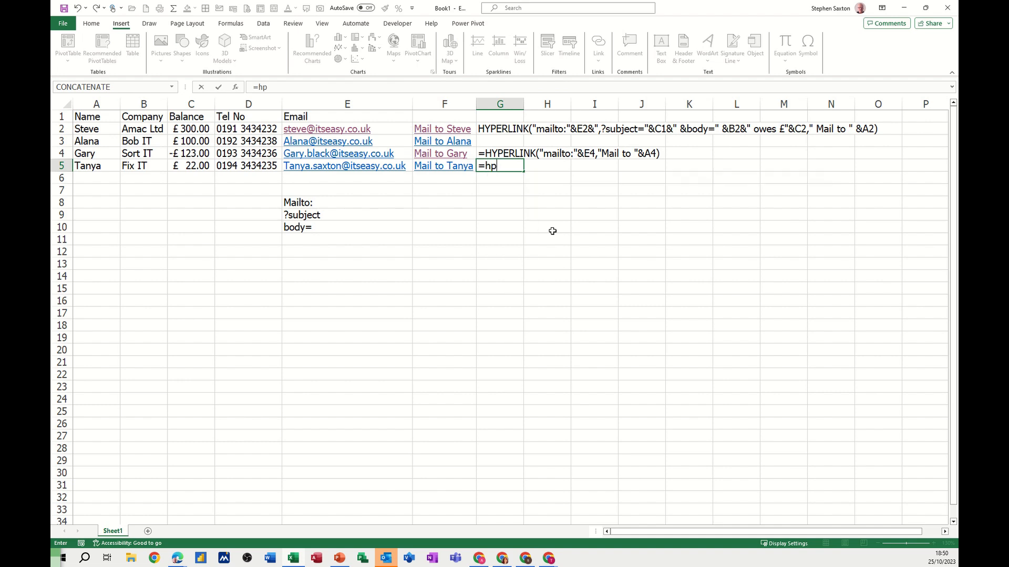
key(BackSpace)
text(y)
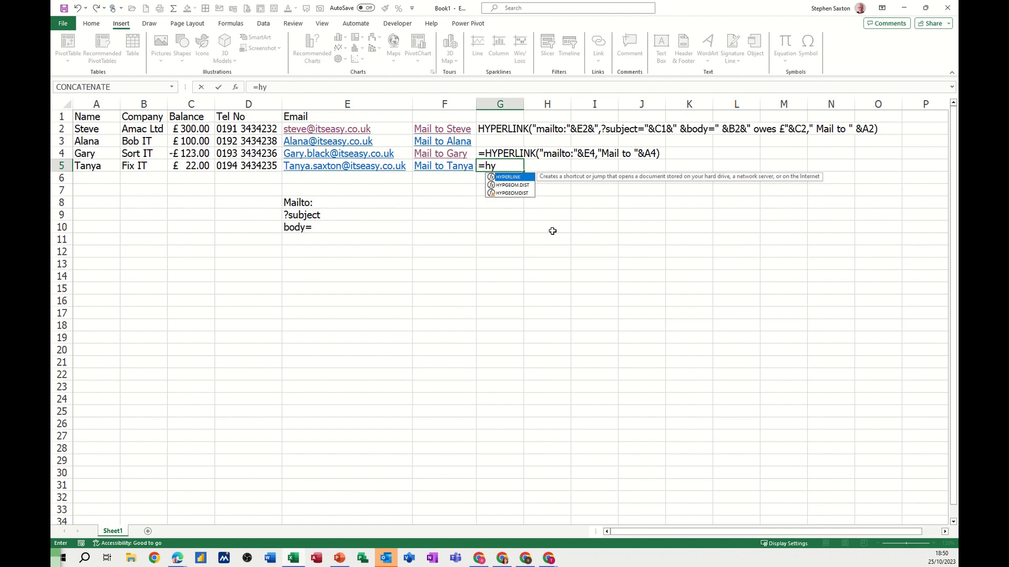
key(Tab)
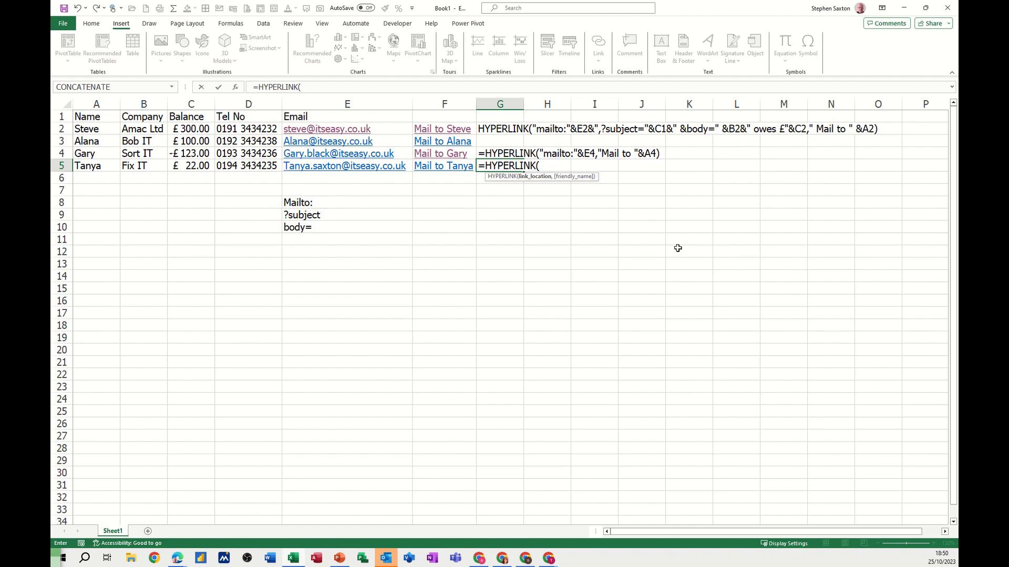
text(mailto:")
text(&)
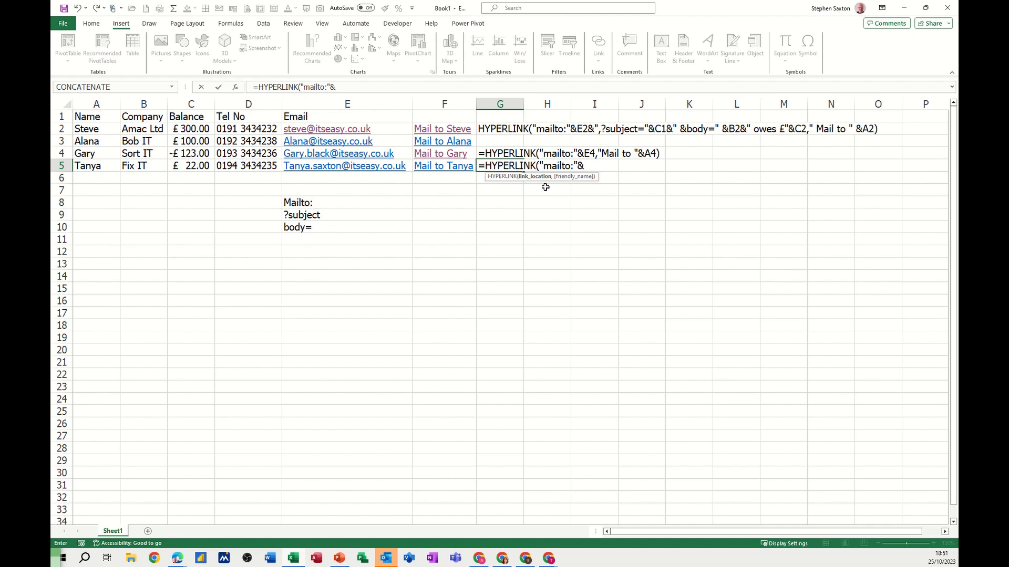
click(309, 167)
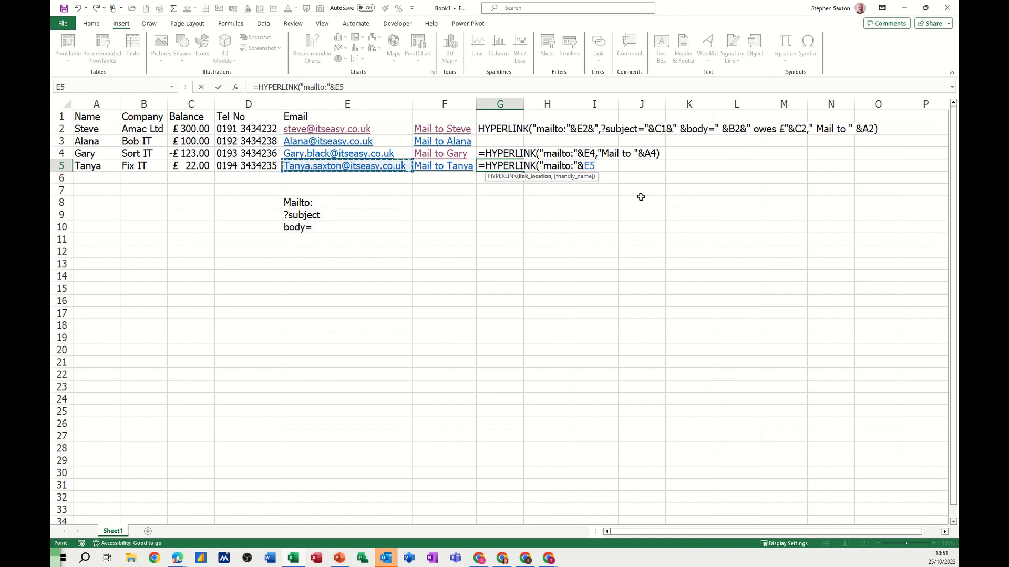
- Add "Mail to "&A5 as the friendly name of the G5 hyperlink and commit the formula
text(,)
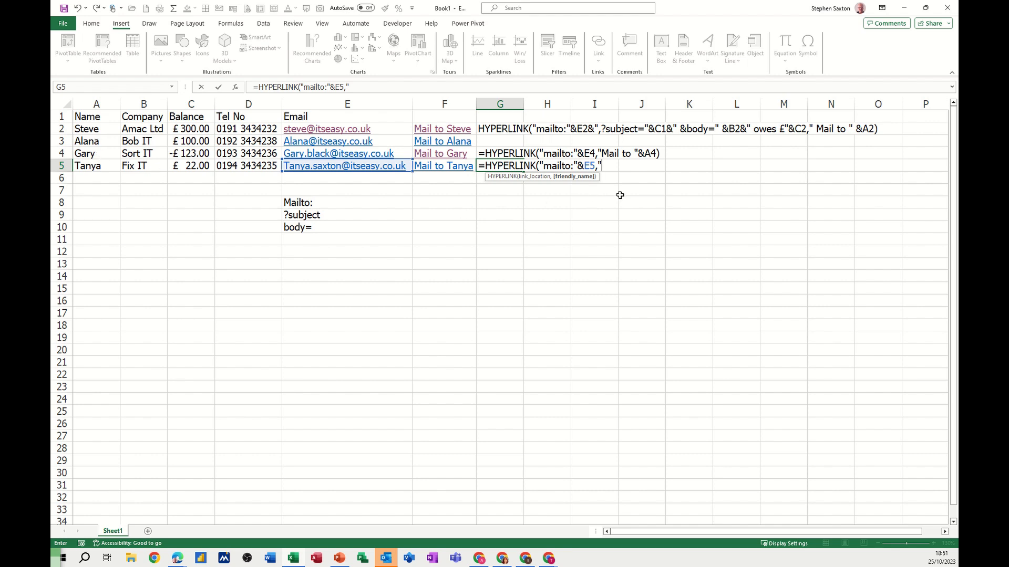
text(Mail to)
text(&)
click(89, 166)
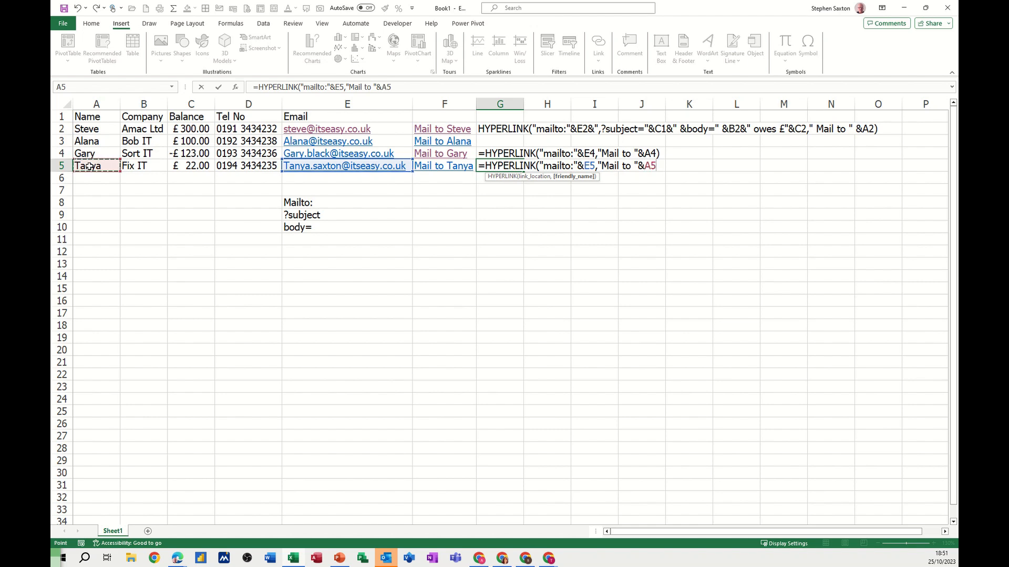
text())
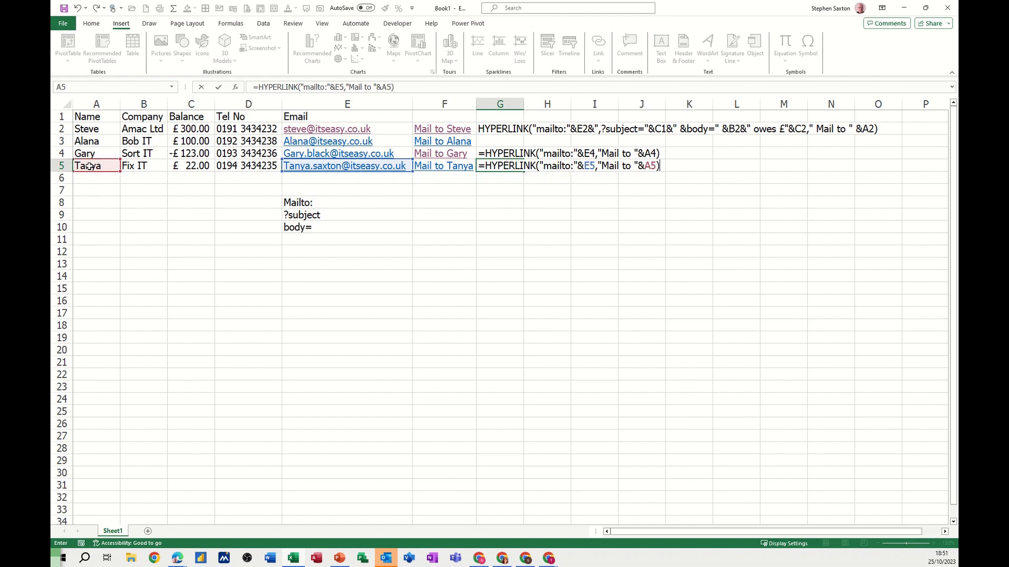
click(218, 87)
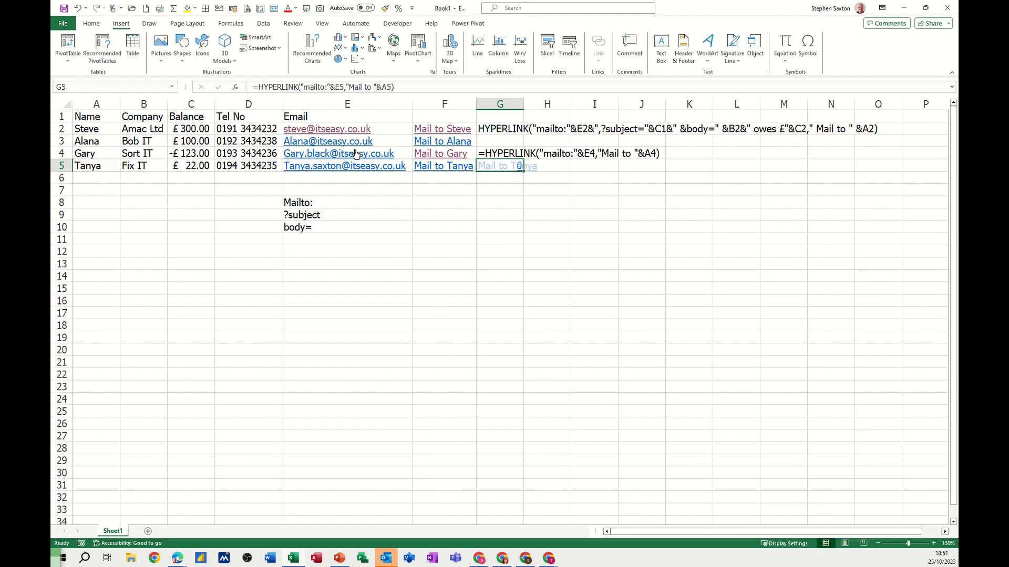
- Test the new mail link in G5 and close the resulting email draft without saving
click(504, 169)
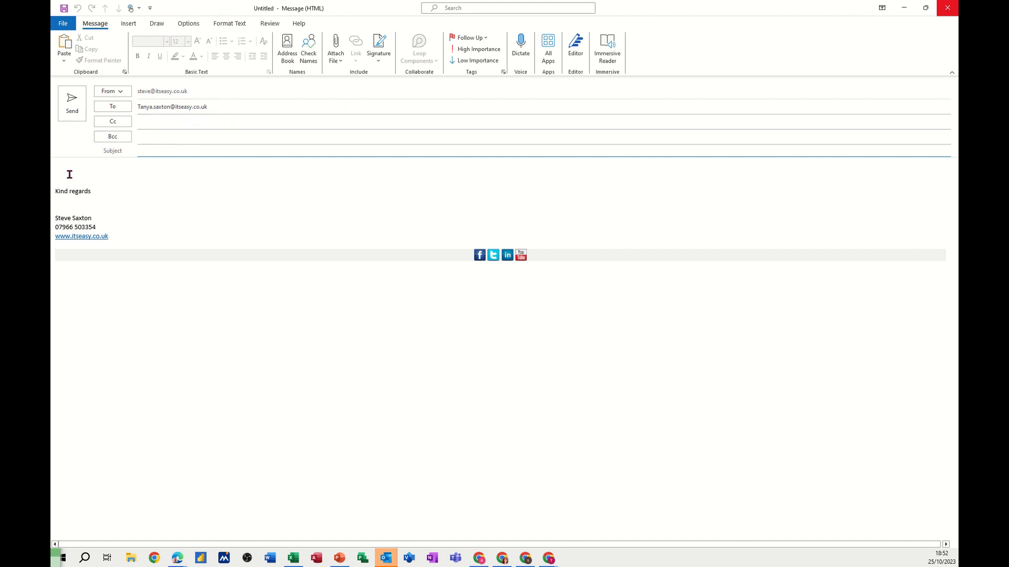
click(947, 8)
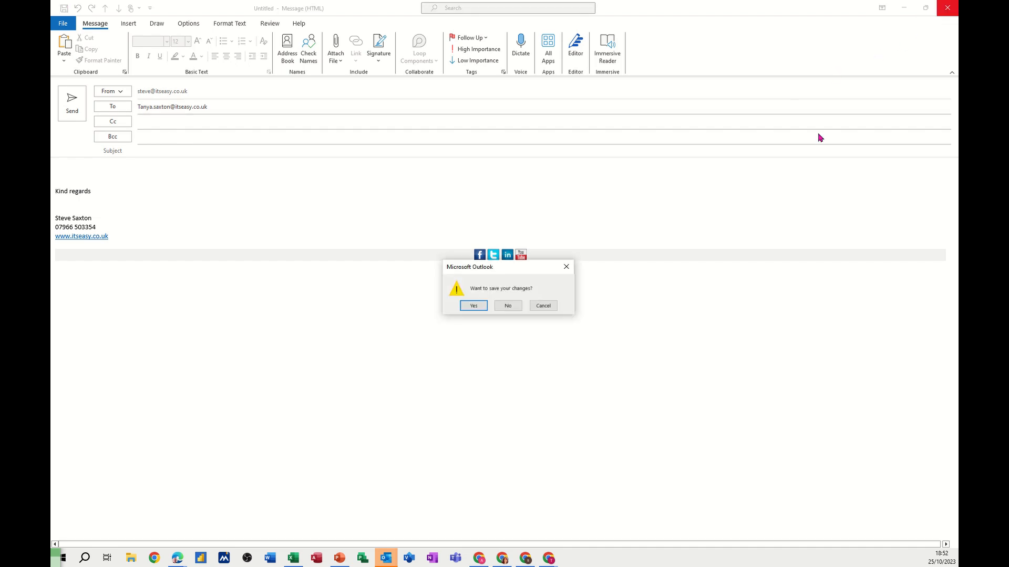
click(502, 308)
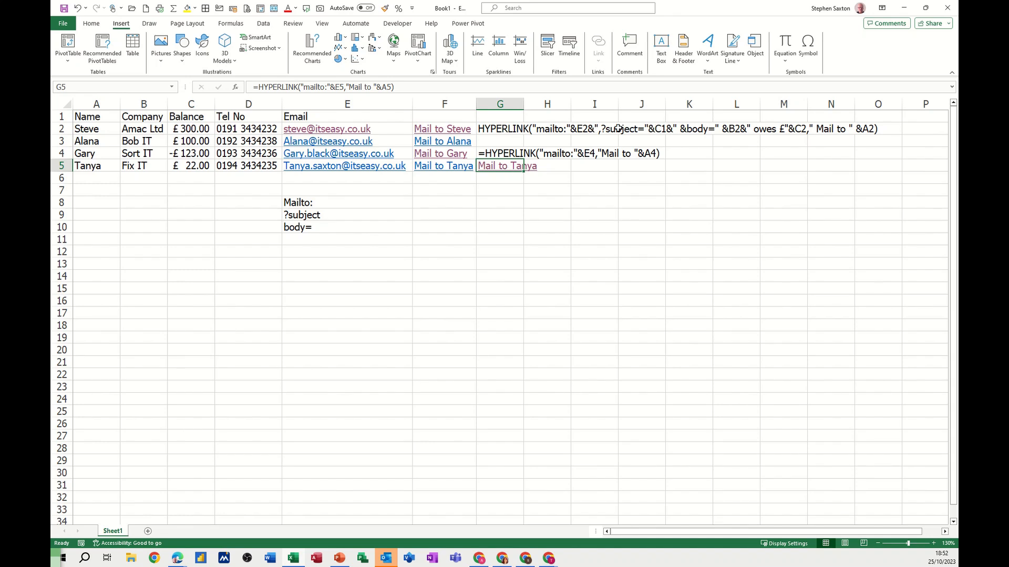
- Edit the G5 formula to append &",?subject=" after E5 in the link location
click(319, 215)
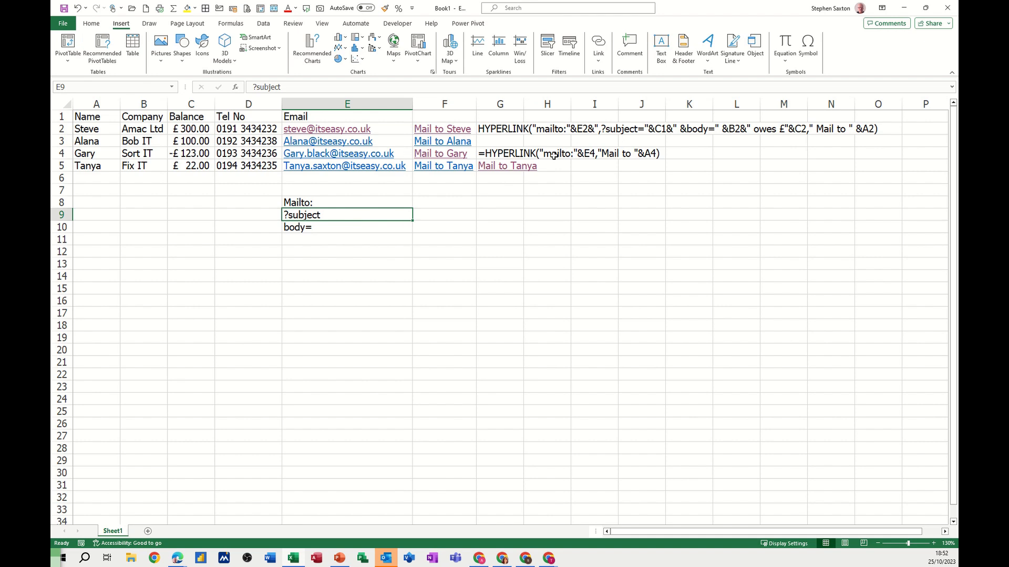
right_click(495, 166)
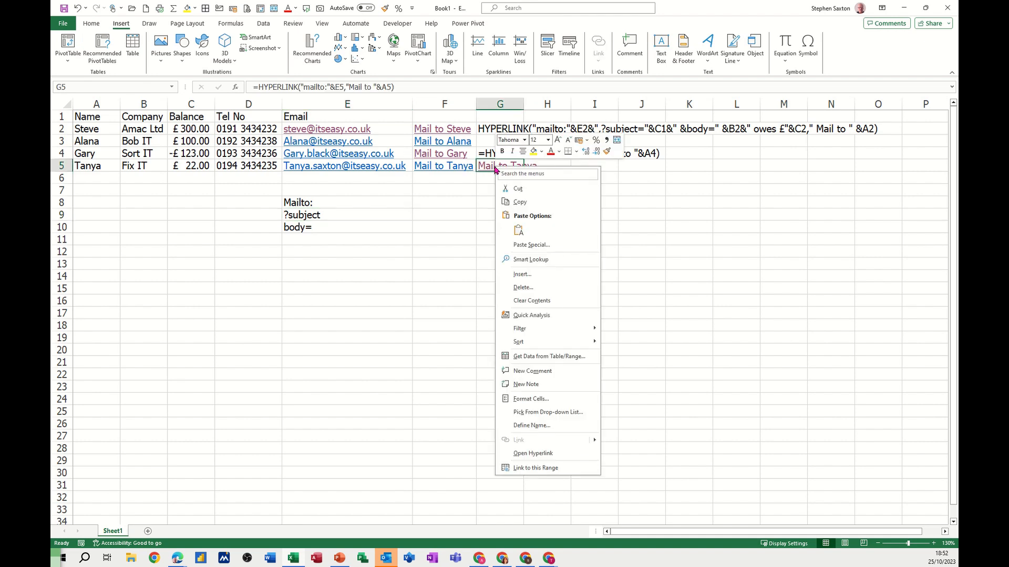
click(401, 87)
click(399, 88)
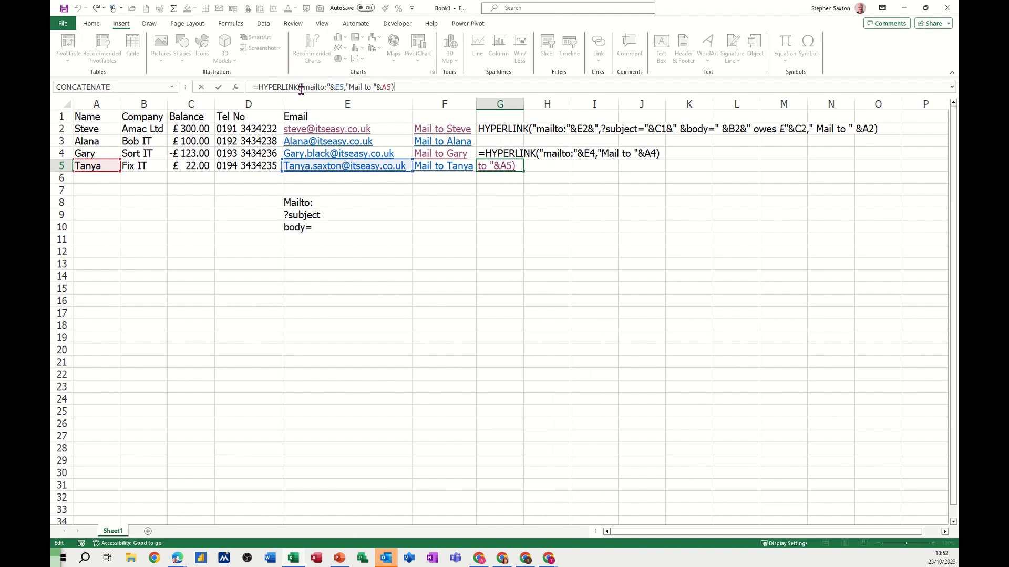
click(343, 86)
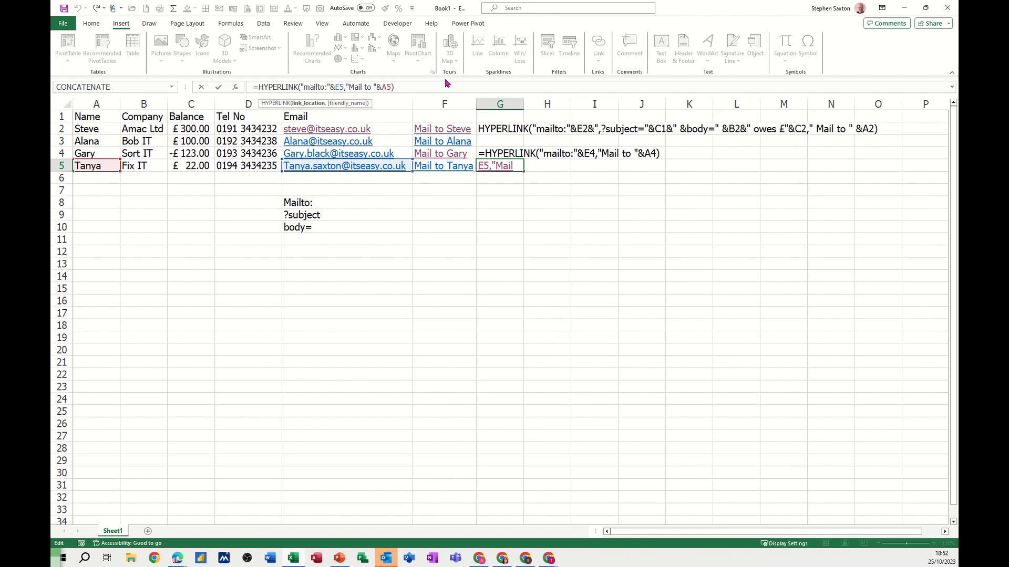
text(&)
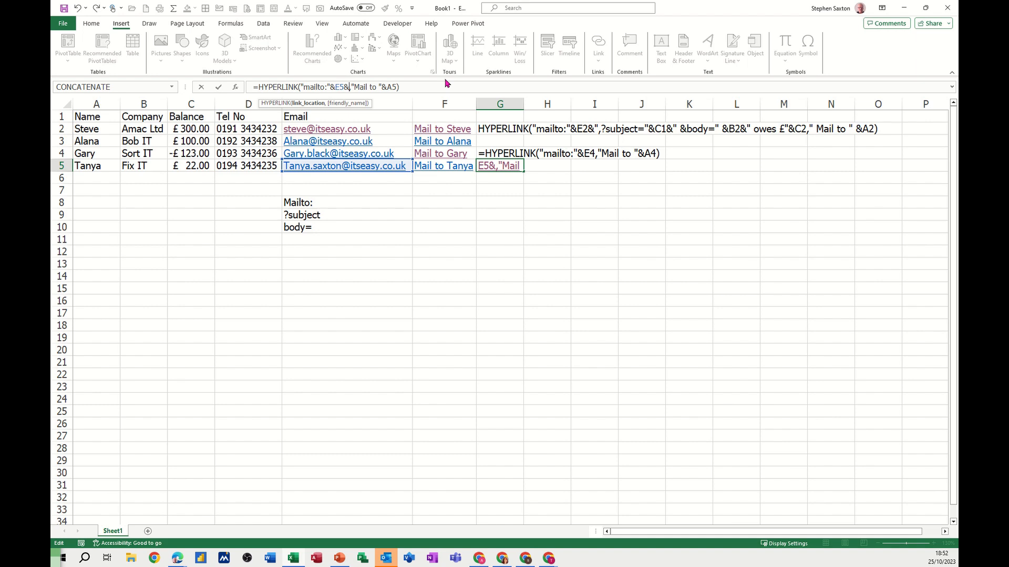
text(",)
text(?su)
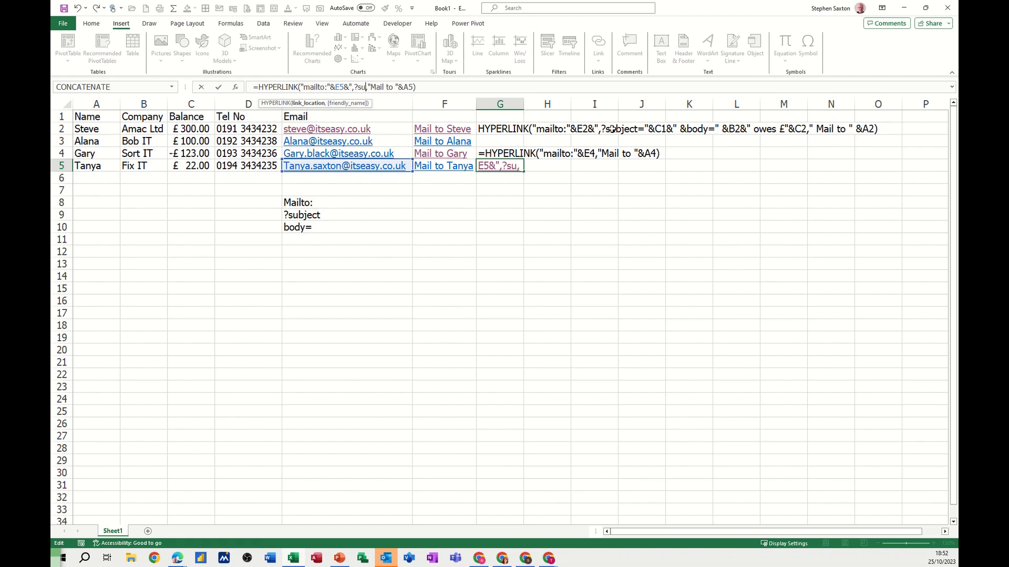
text(bject)
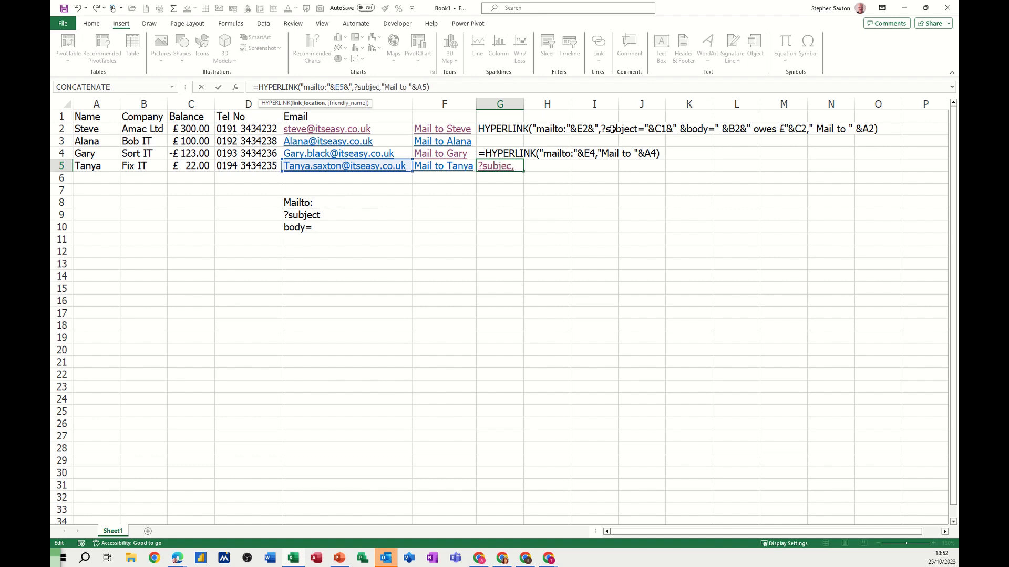
text(=)
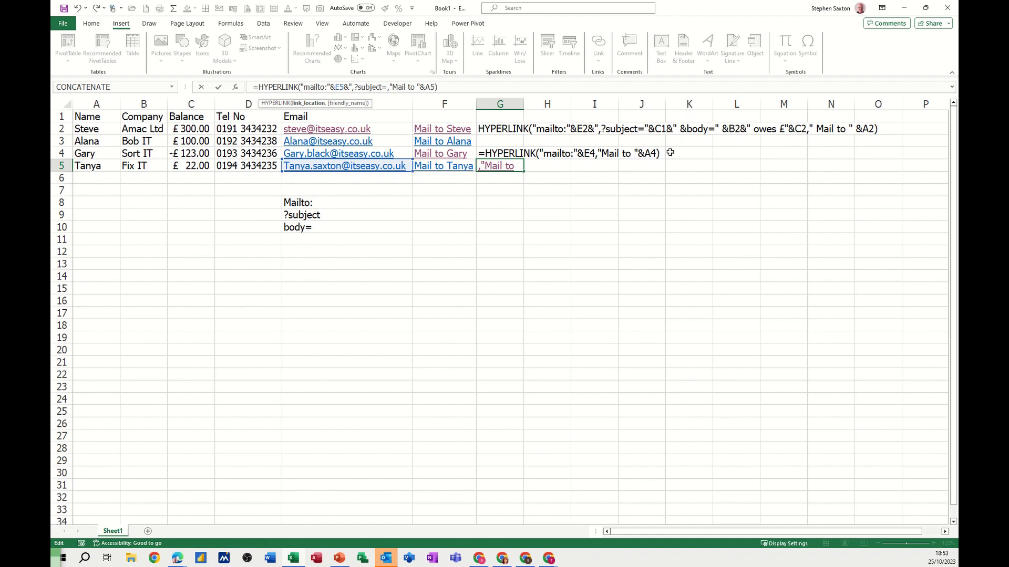
text(")
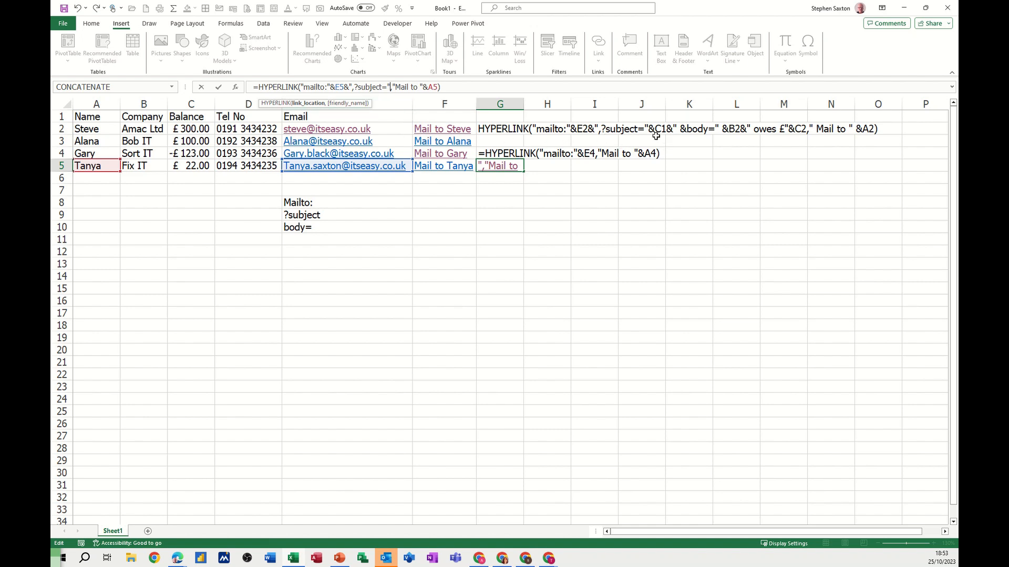
- Append &C1& after the subject text in the G5 formula, check both HYPERLINK arguments, and try to commit the formula
text(&)
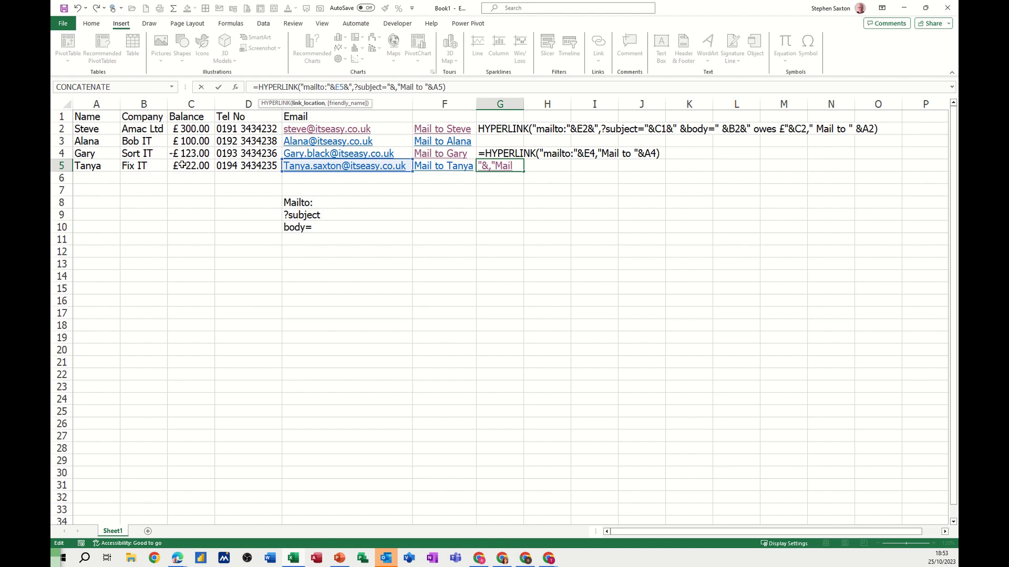
click(190, 118)
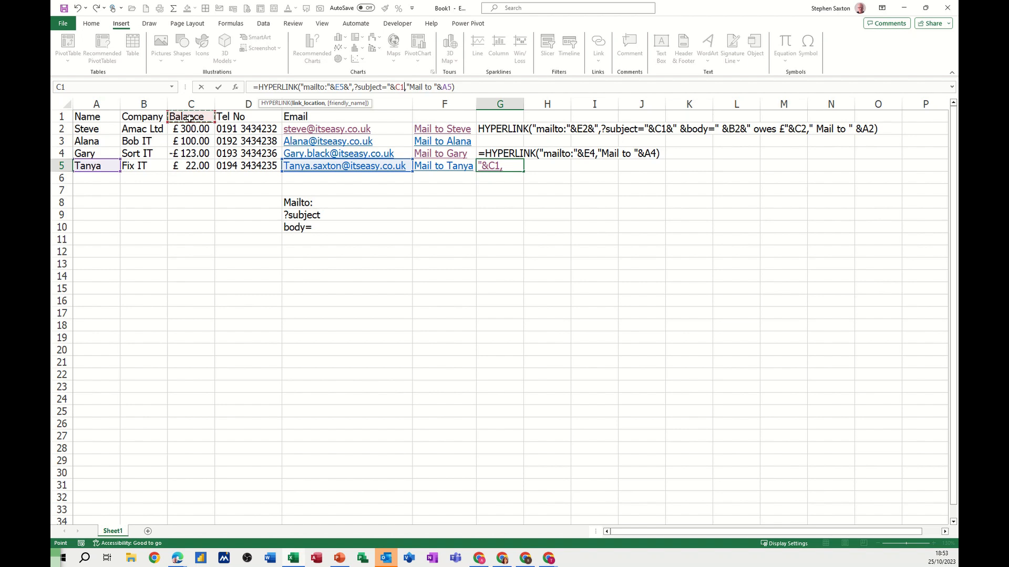
text(&)
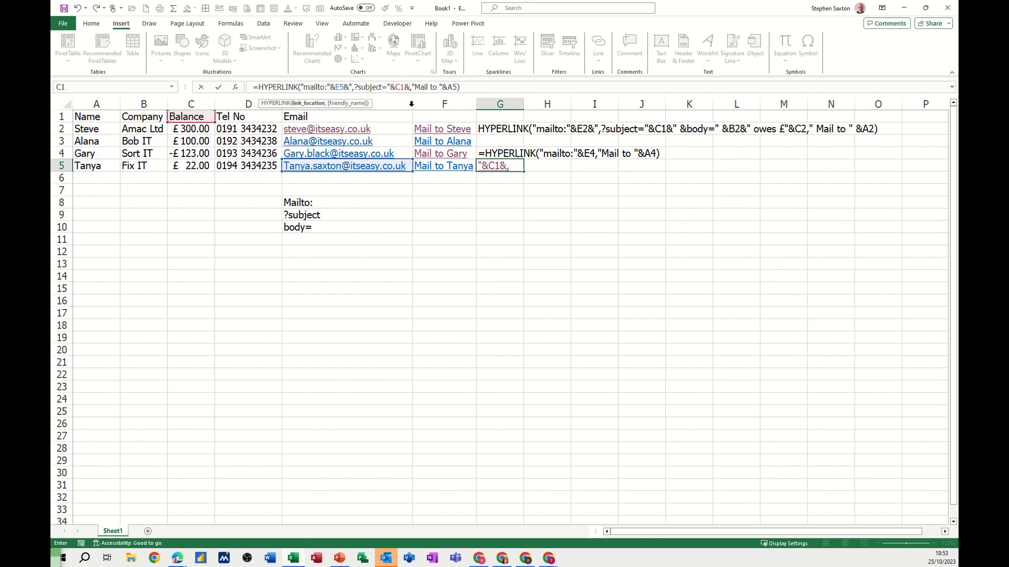
click(313, 103)
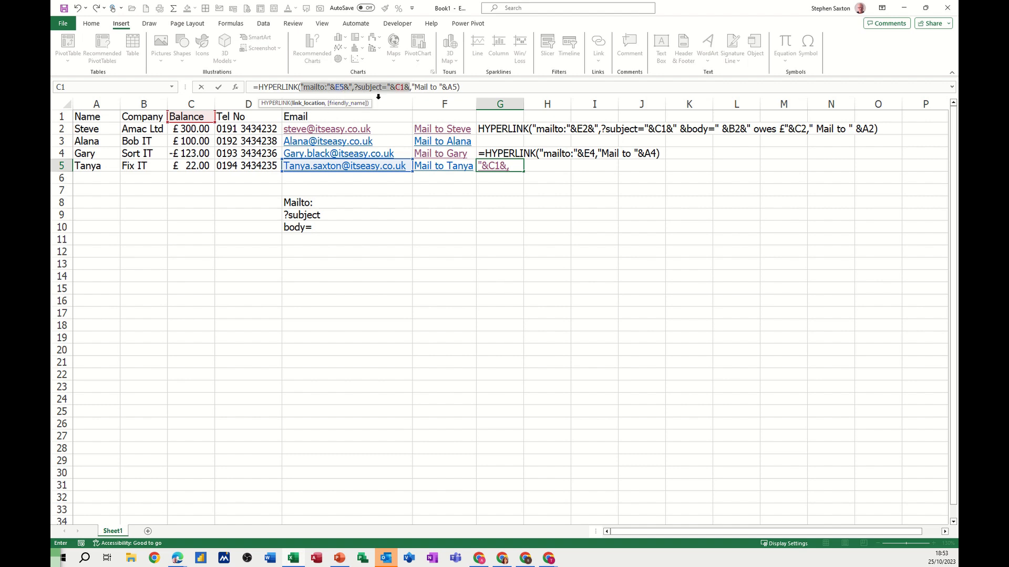
click(351, 104)
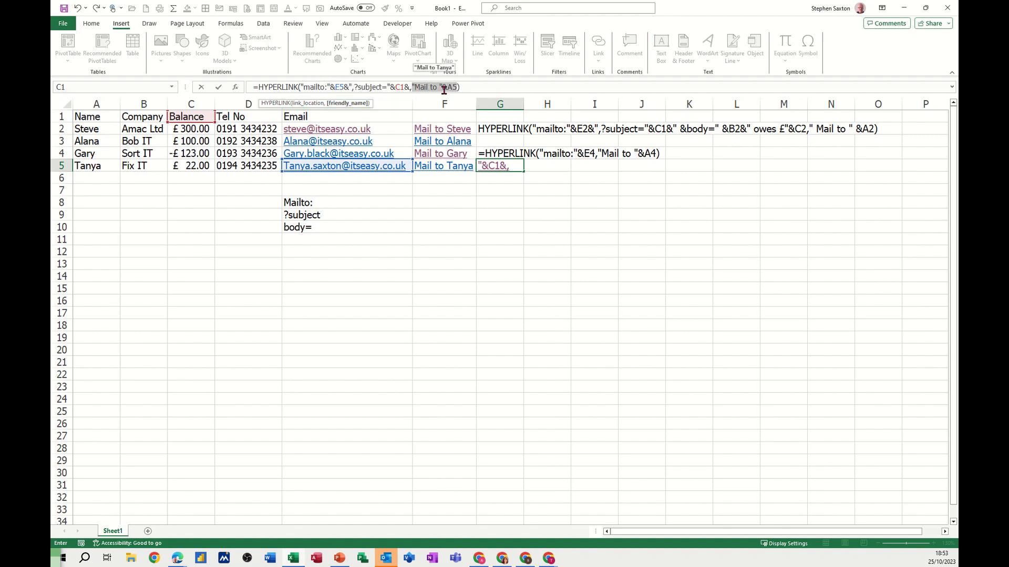
click(219, 88)
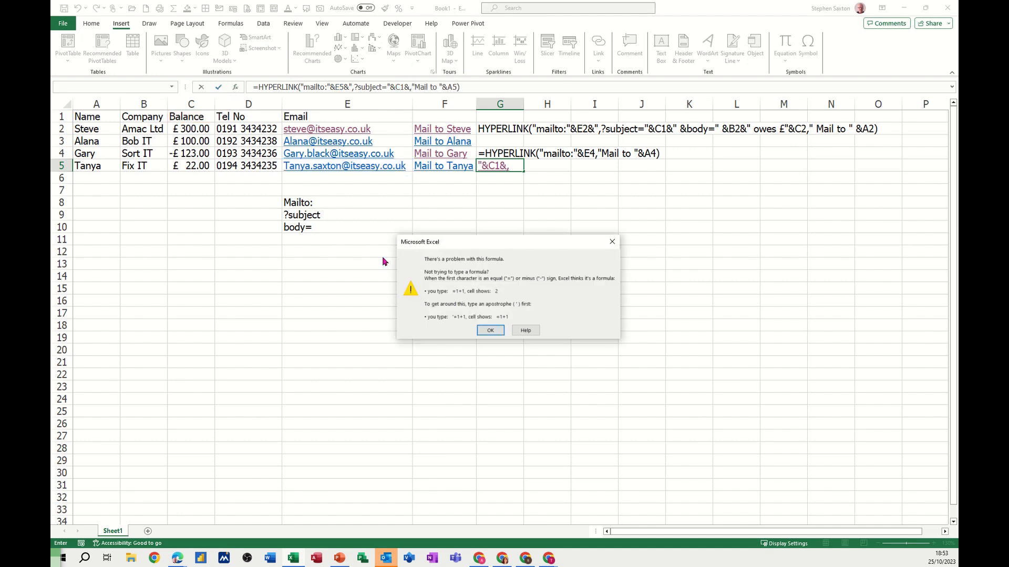
click(490, 330)
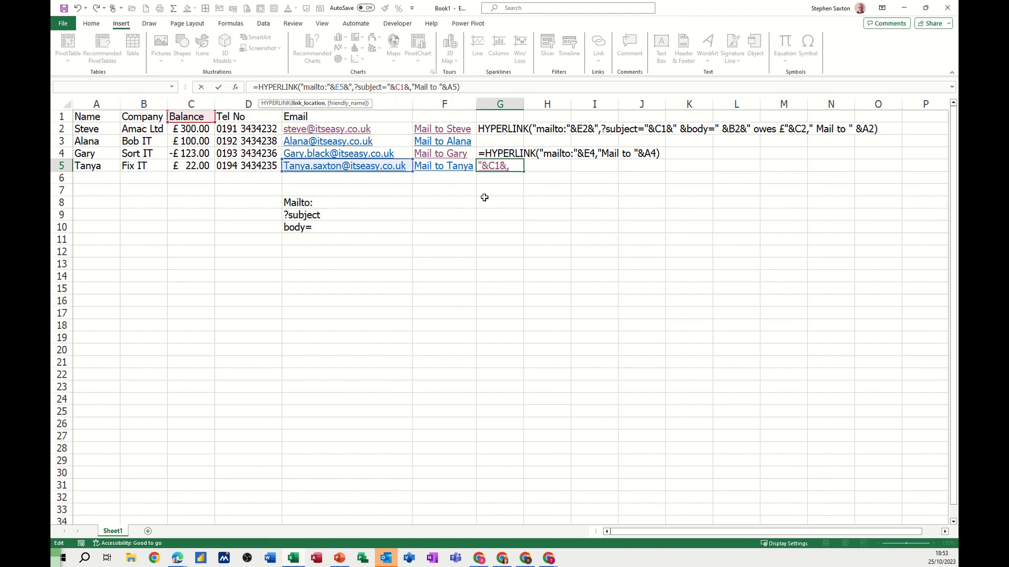
- Remove the trailing & after C1 in the G5 formula and commit it, and test the link, discarding the email draft
key(BackSpace)
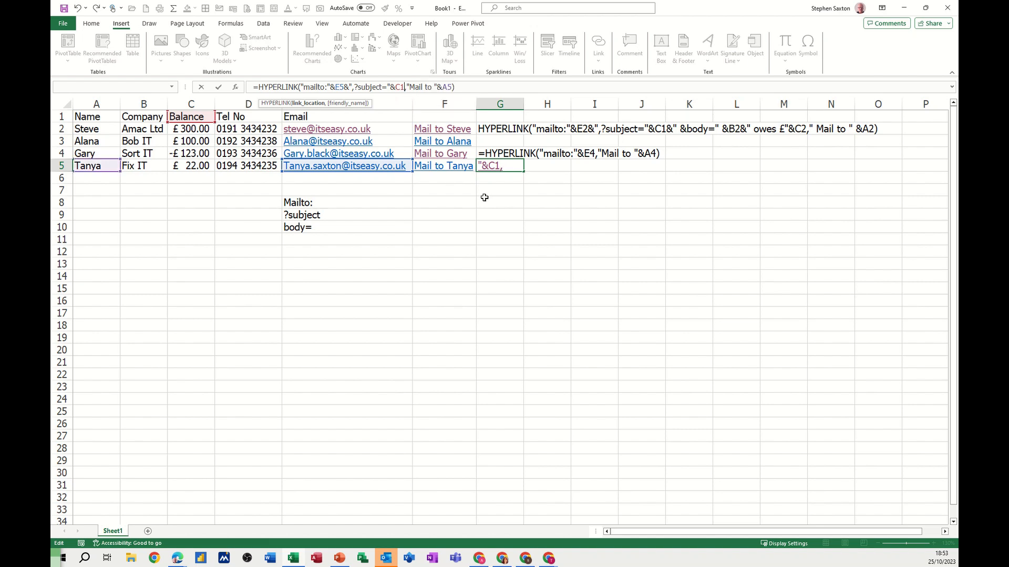
click(219, 89)
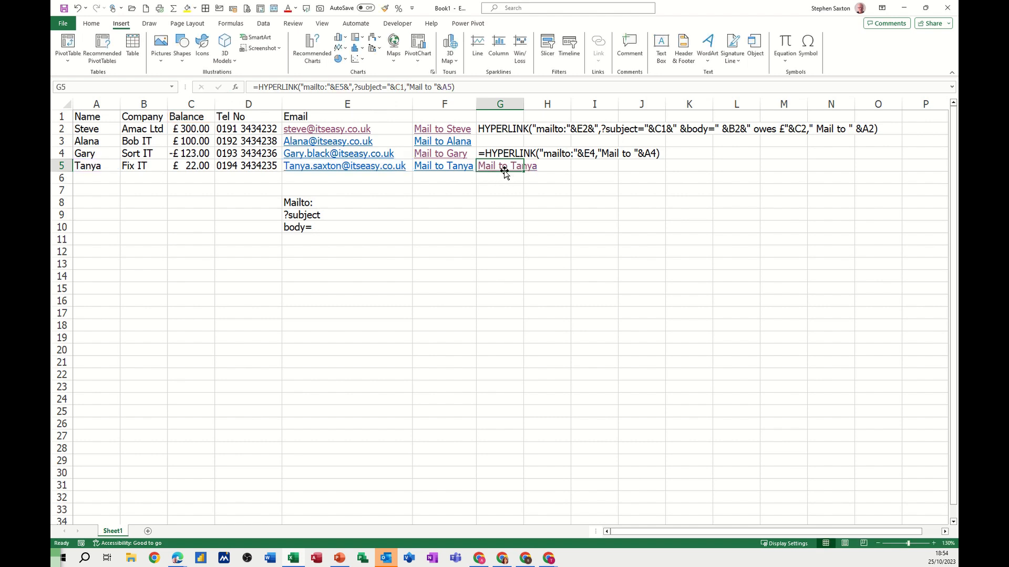
click(499, 169)
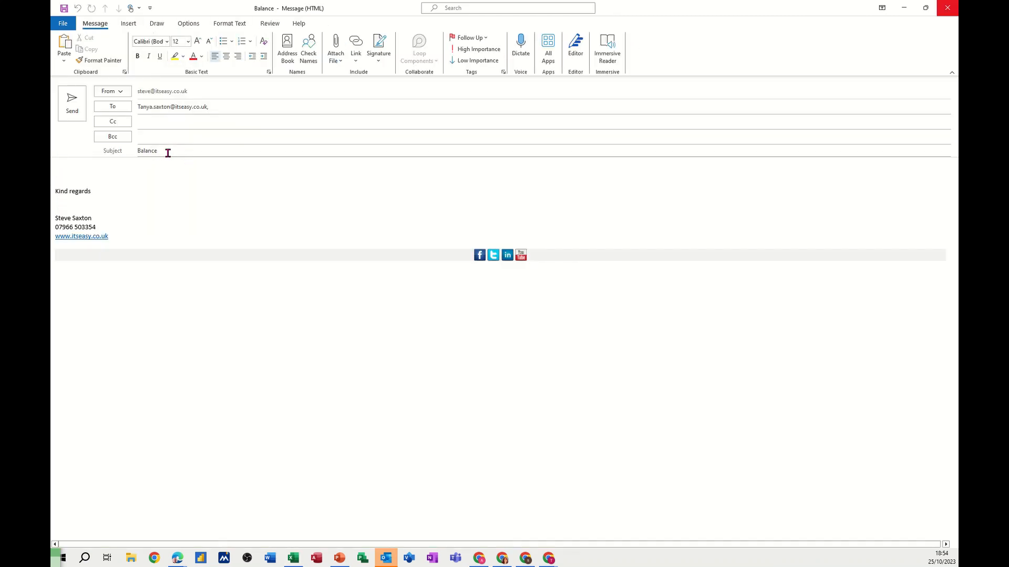
click(947, 7)
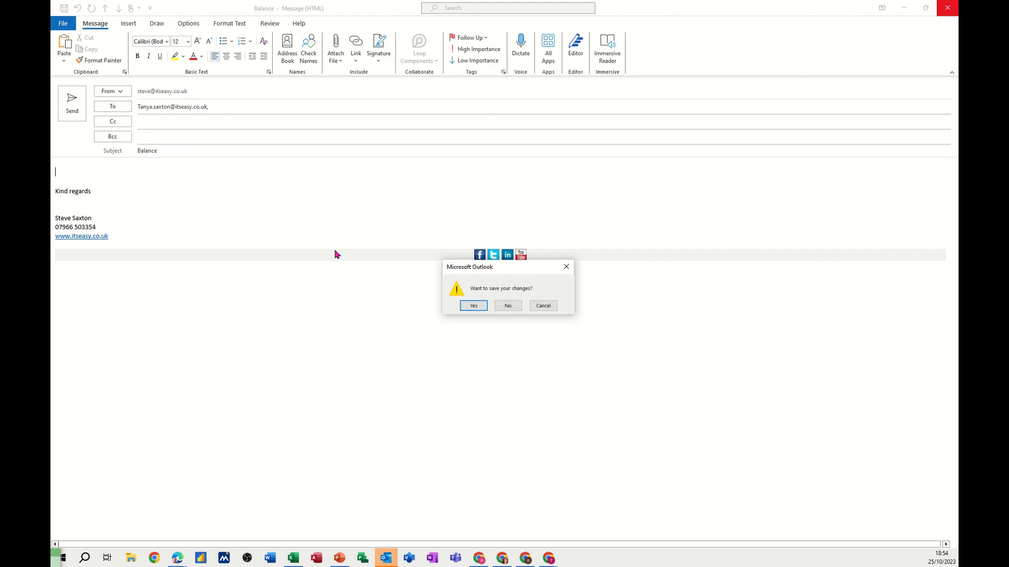
click(506, 306)
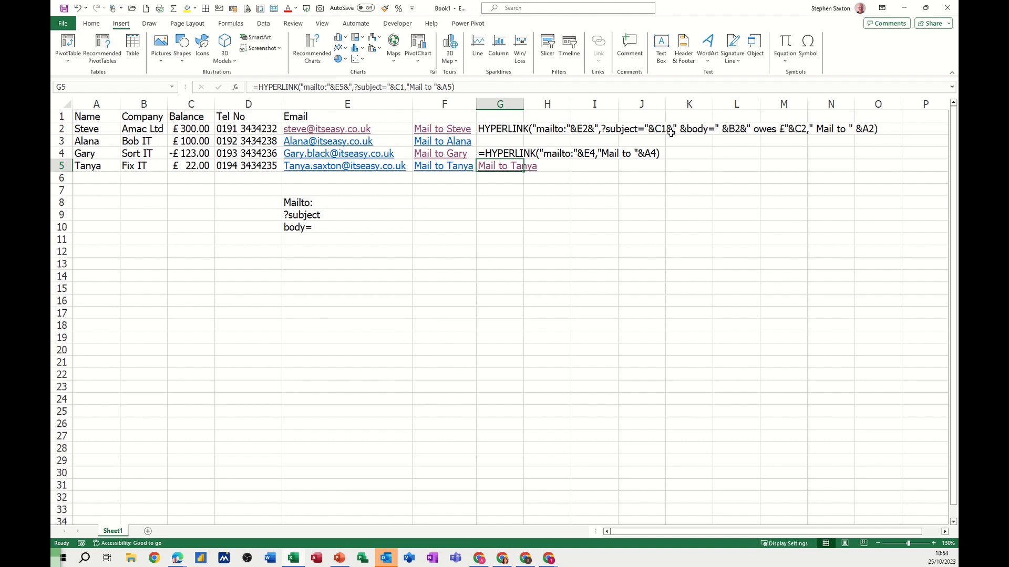
- Append &"body=" after C1 in the link location of the G5 formula and commit it
click(402, 88)
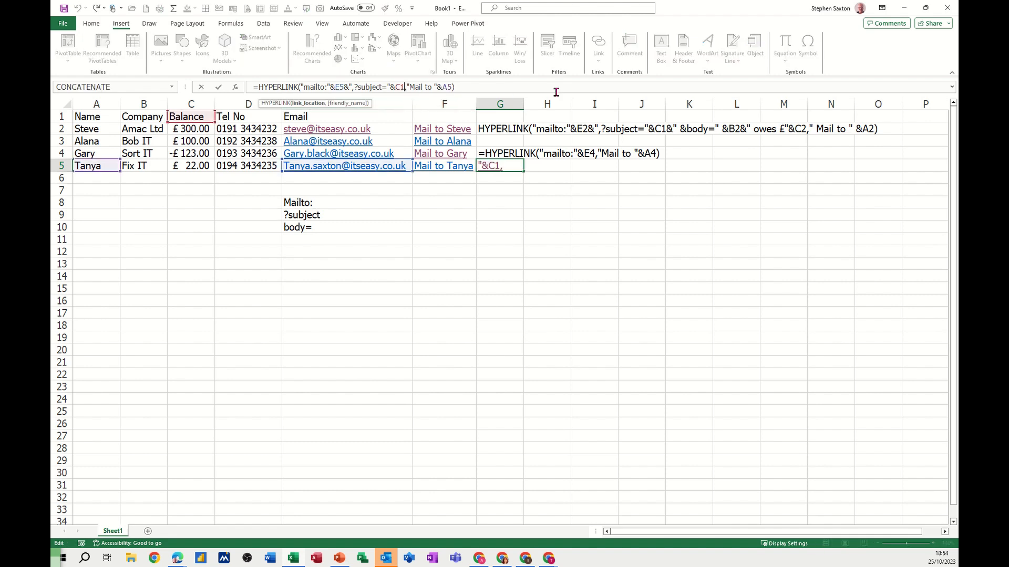
text(&)
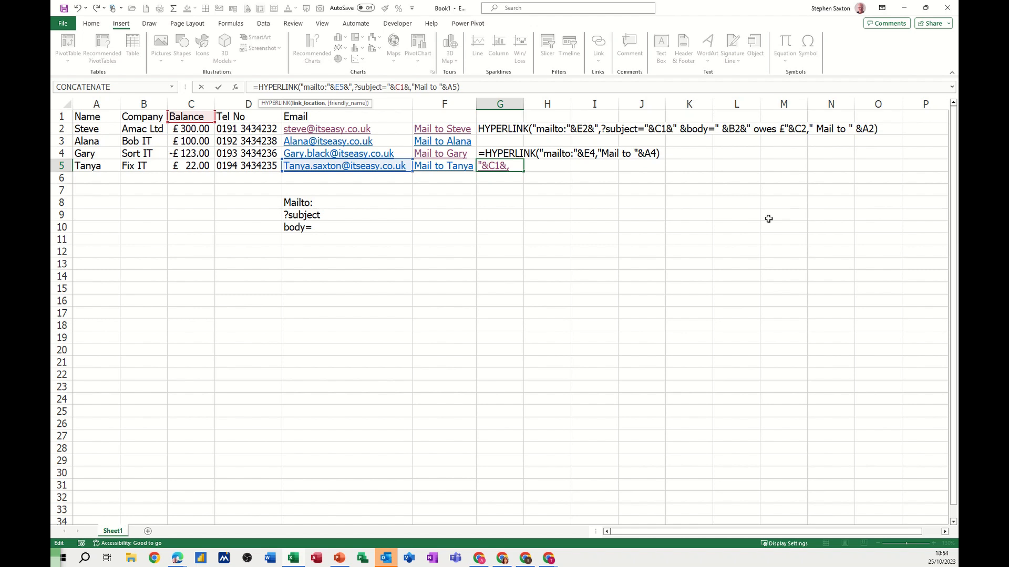
text(")
text(body=)
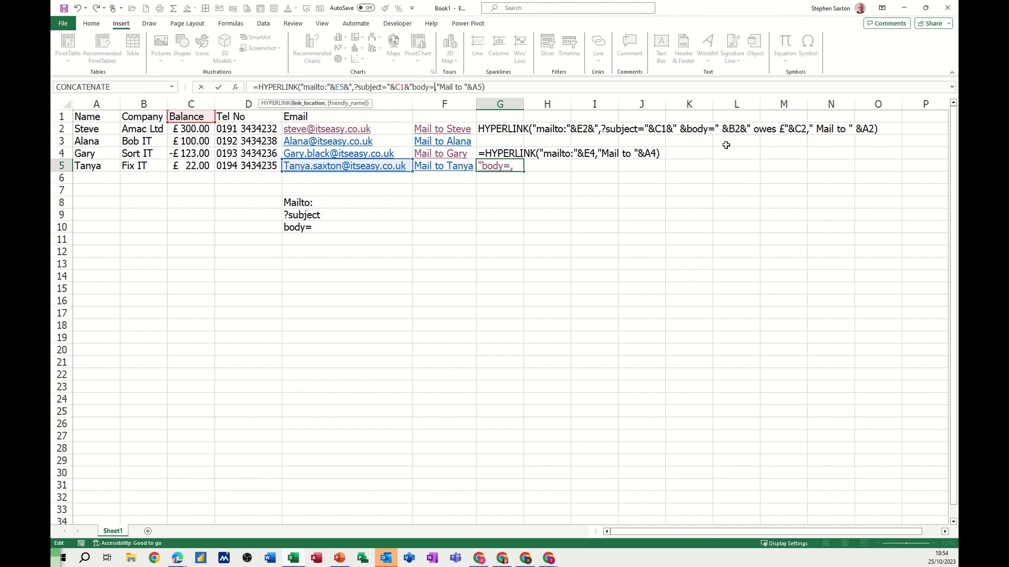
text(")
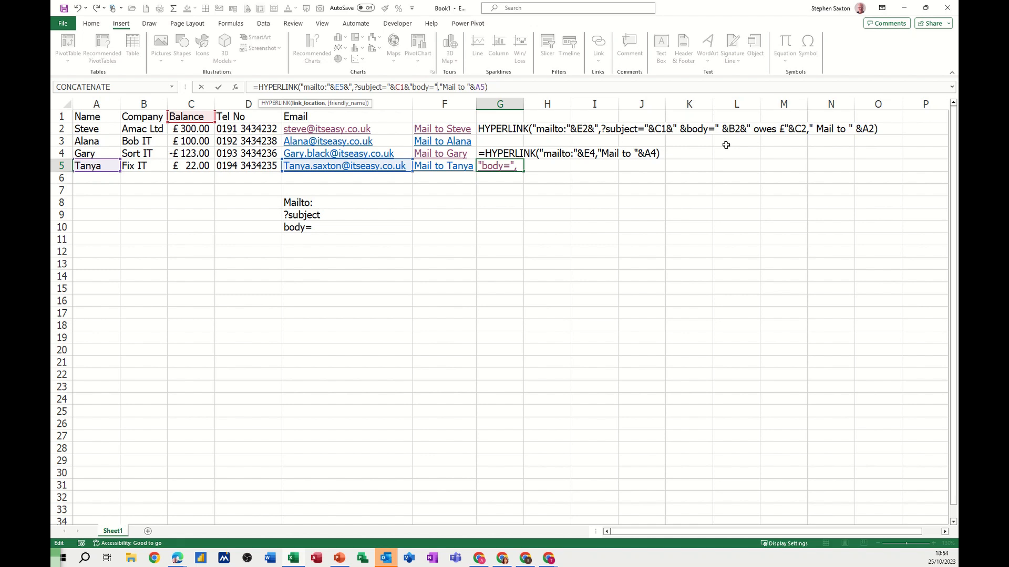
click(142, 166)
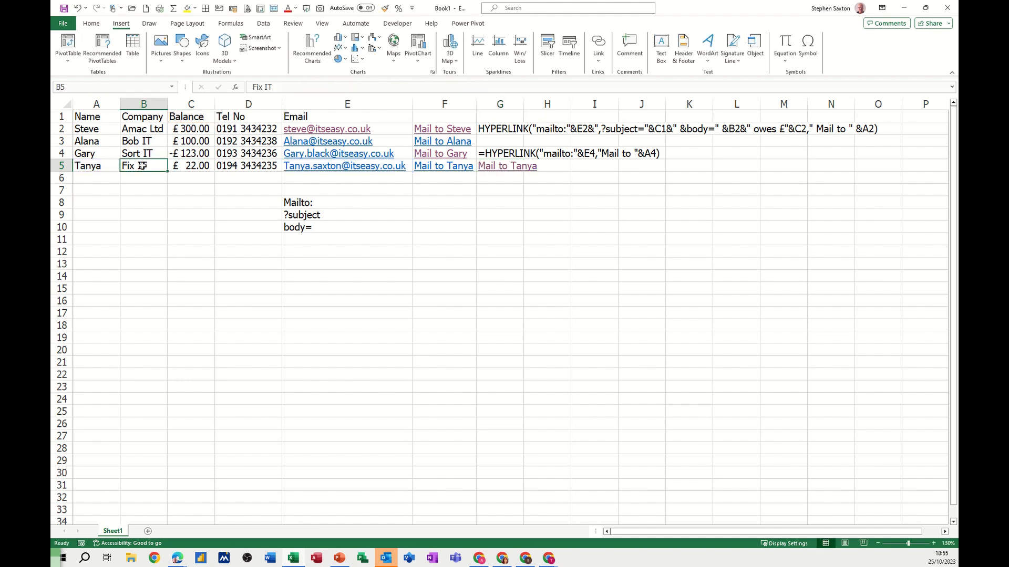
- Test the G5 mail link with the body text added and close the email draft without saving
click(509, 167)
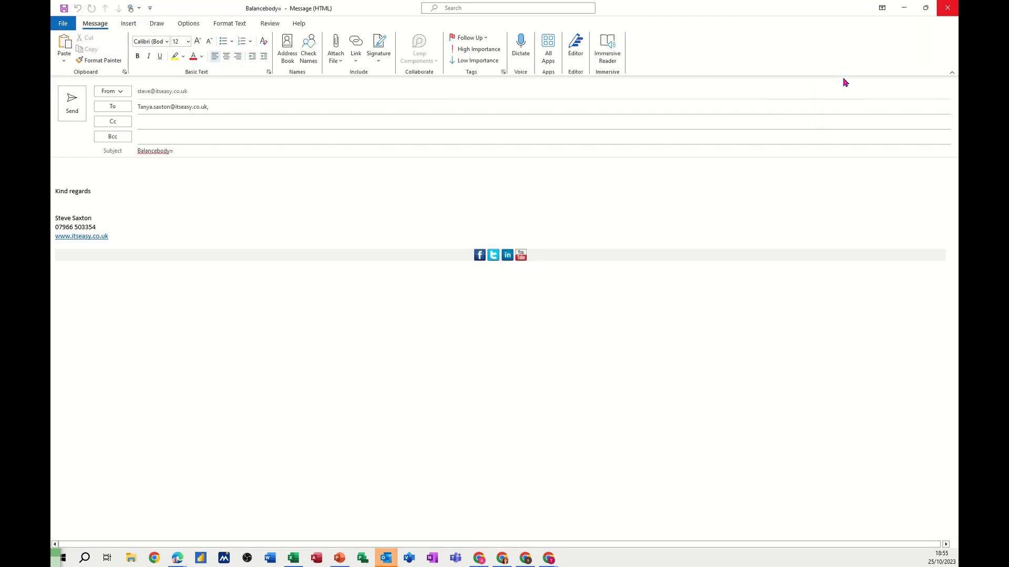
click(947, 8)
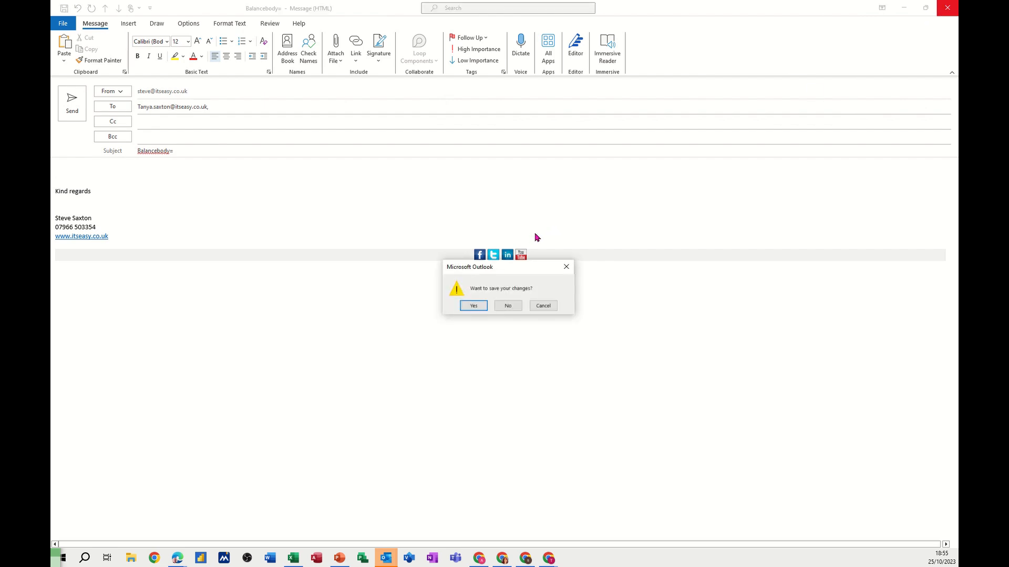
click(508, 305)
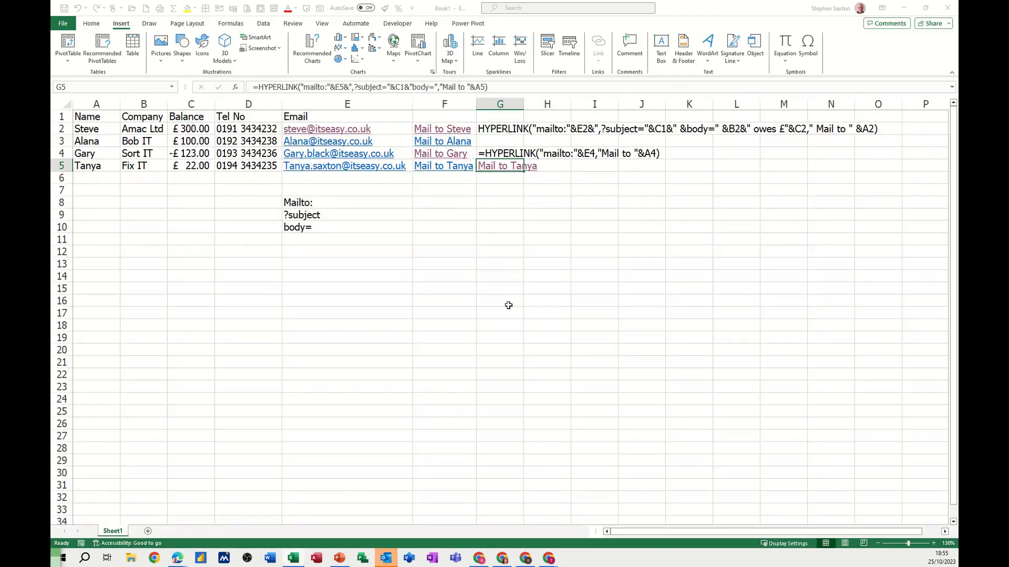
- Append &B5 after the "body=" text in the G5 formula so the email body starts with the company
click(438, 87)
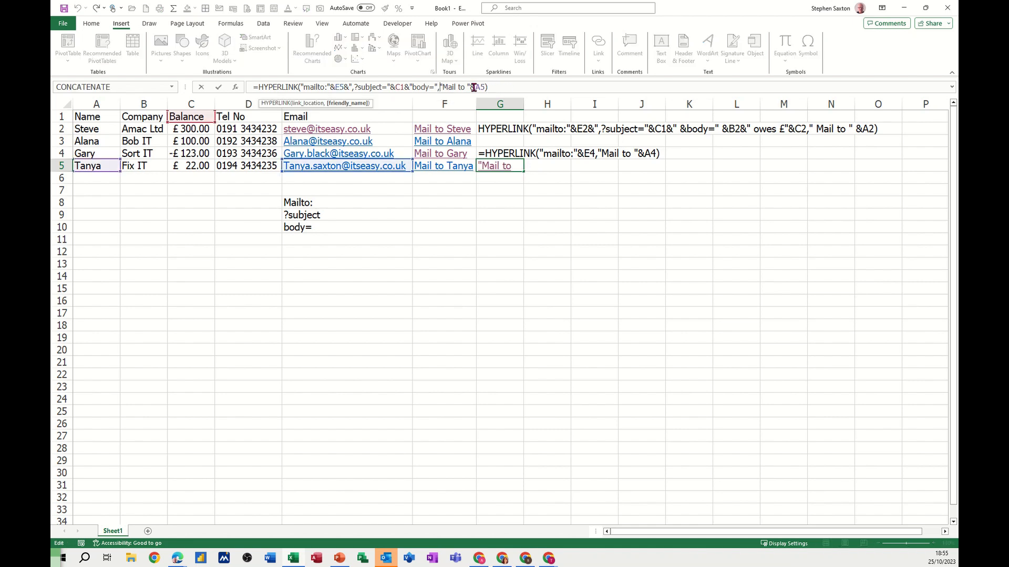
key(BackSpace)
text(",)
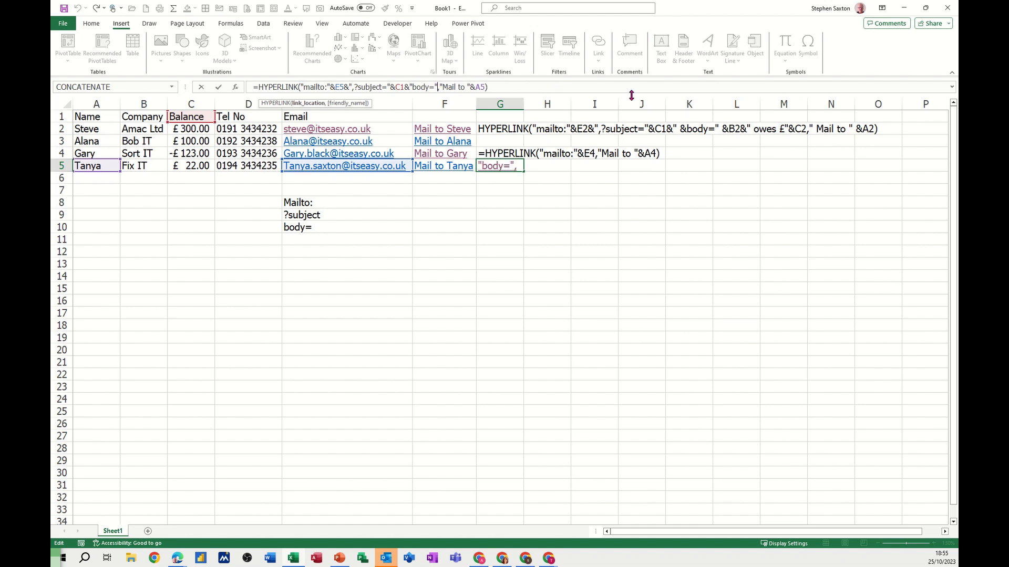
text(&)
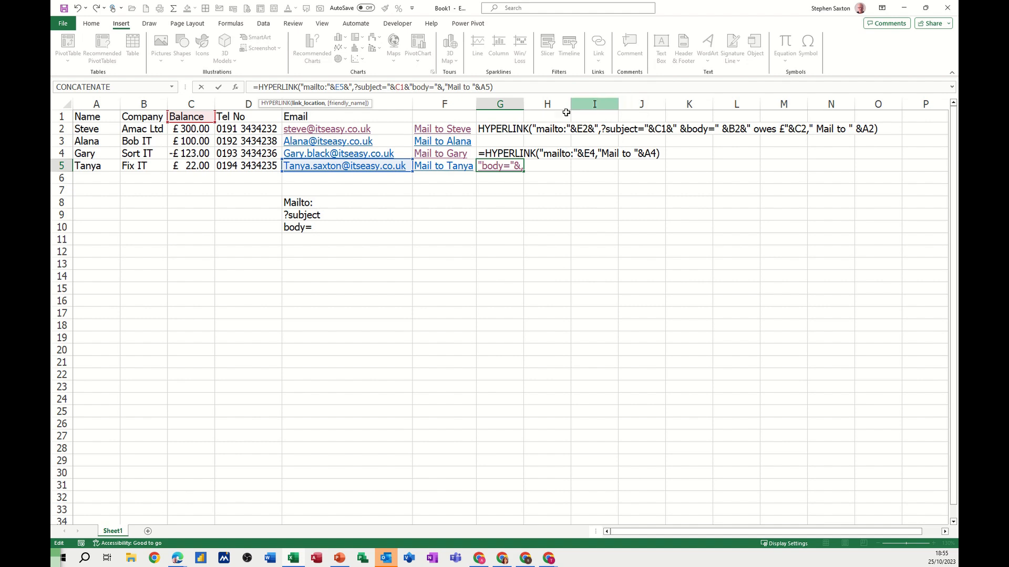
click(136, 166)
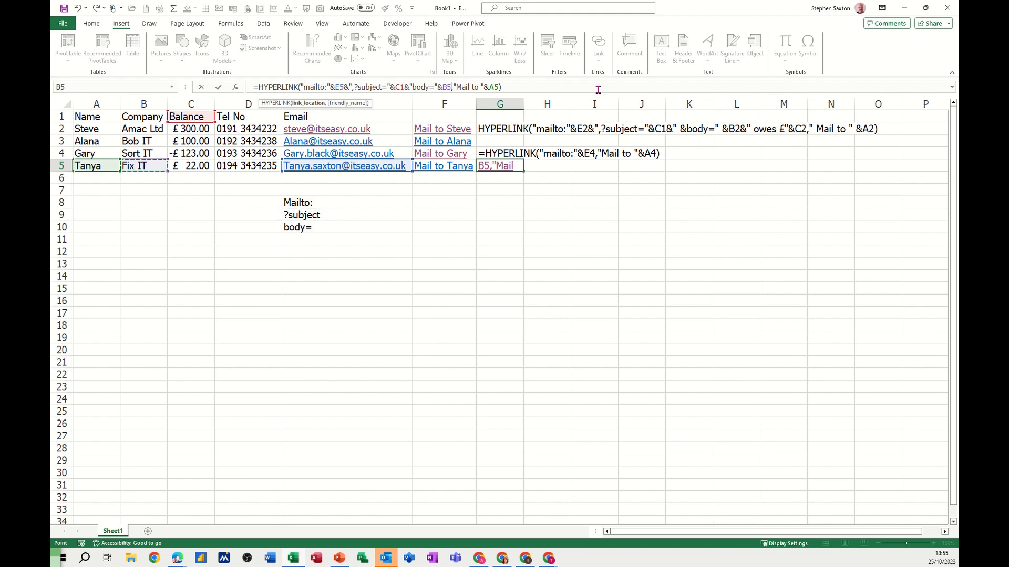
- Extend the email body in the G5 formula with &" owes £"&C5 after B5
text(&)
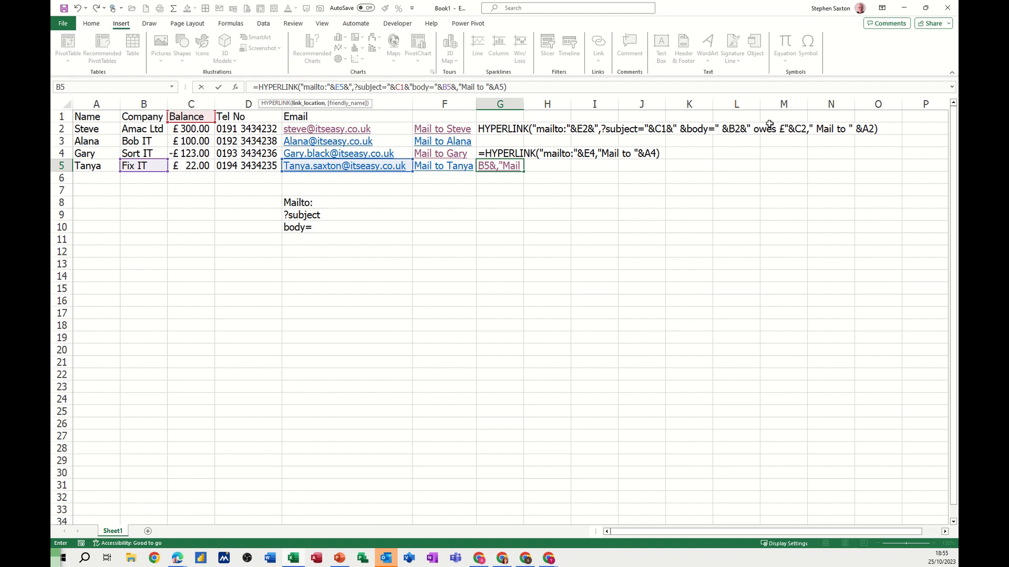
text(" owes)
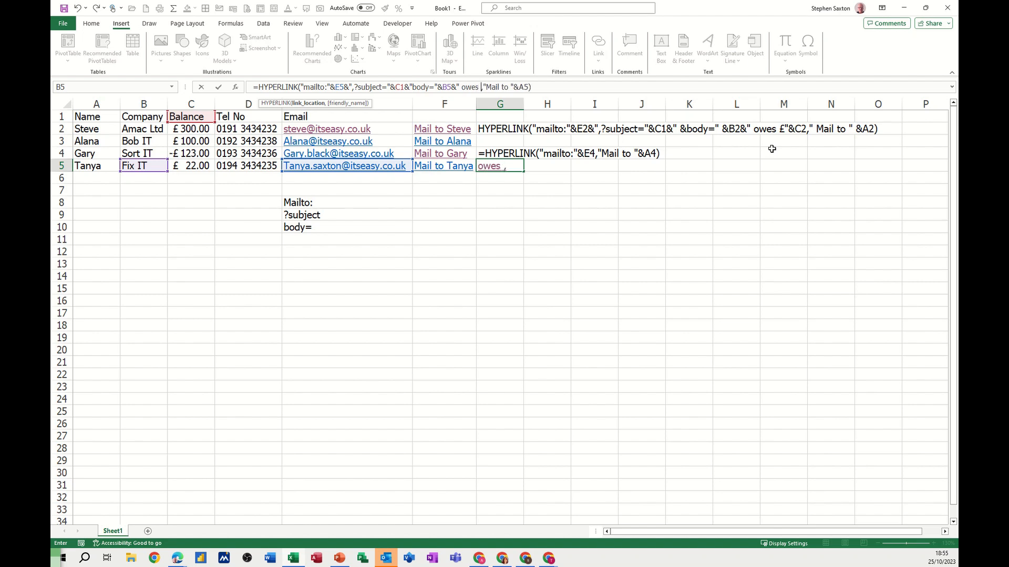
text( £")
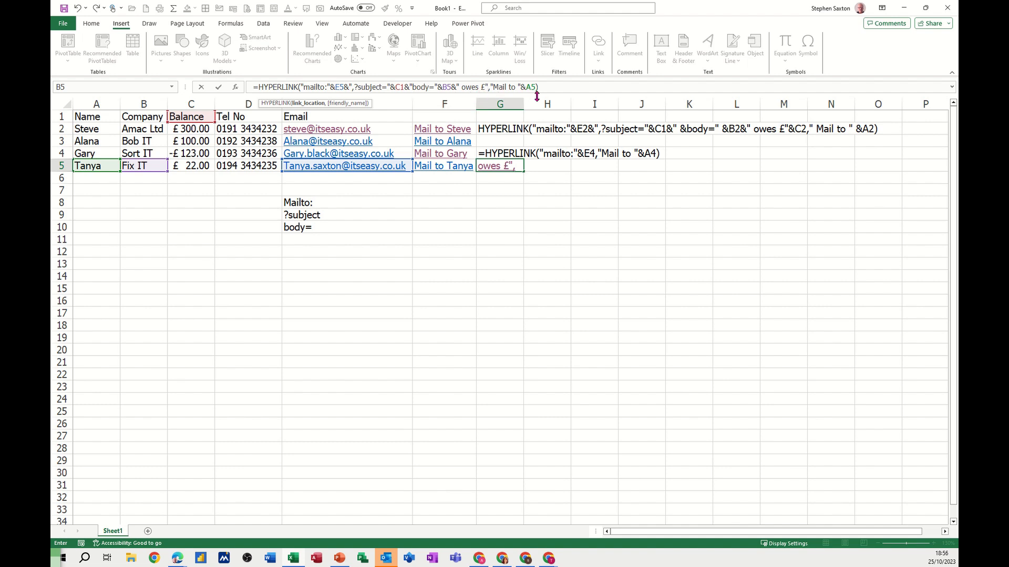
text(&)
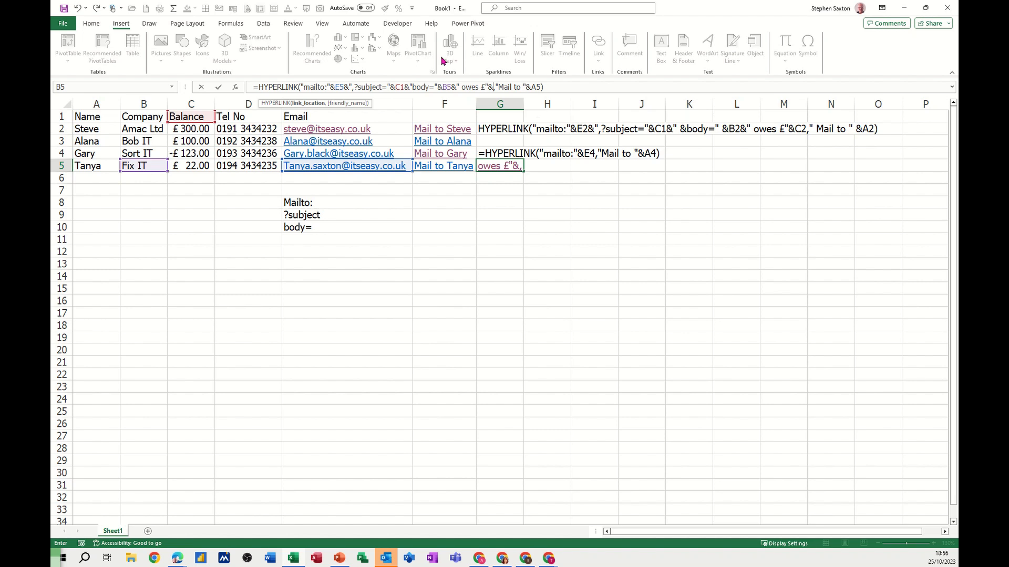
click(192, 166)
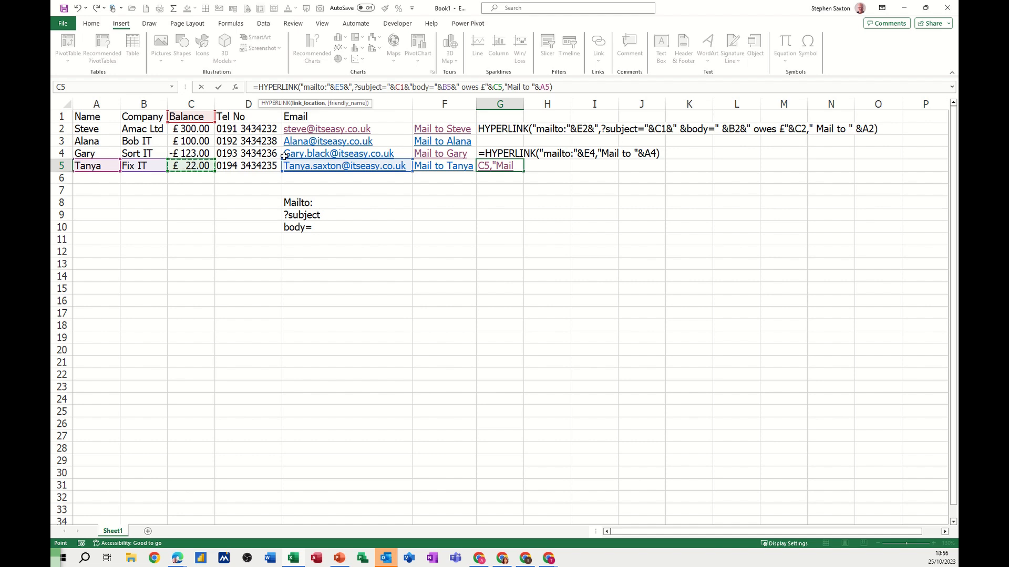
- Check the link location and friendly name arguments of the G5 formula and commit it
click(302, 104)
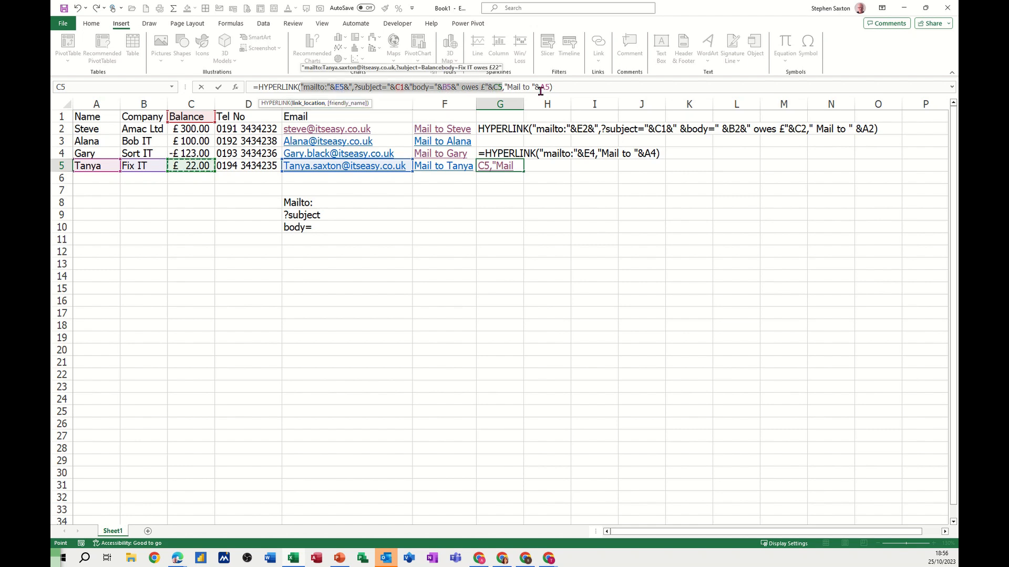
click(348, 103)
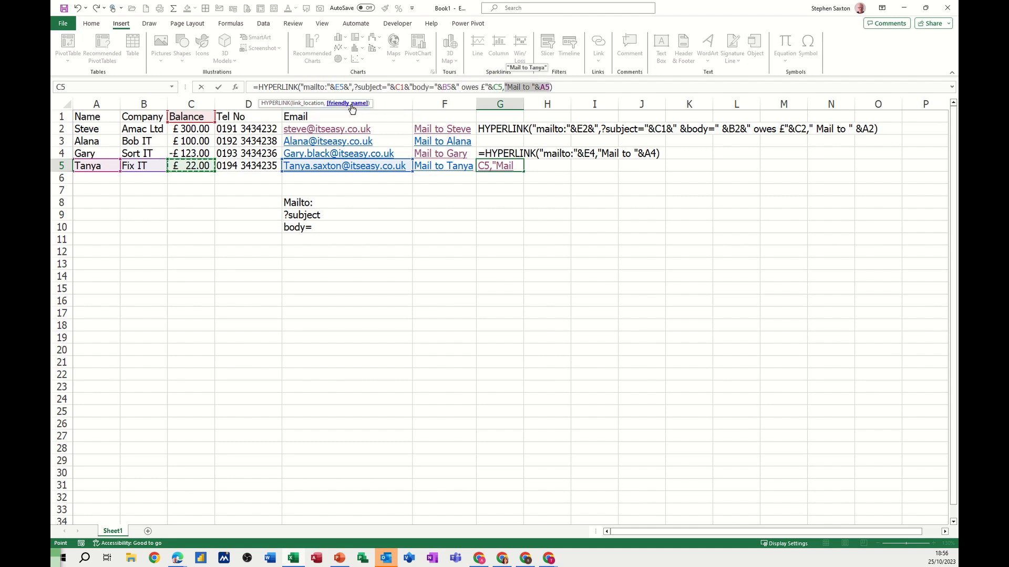
click(219, 87)
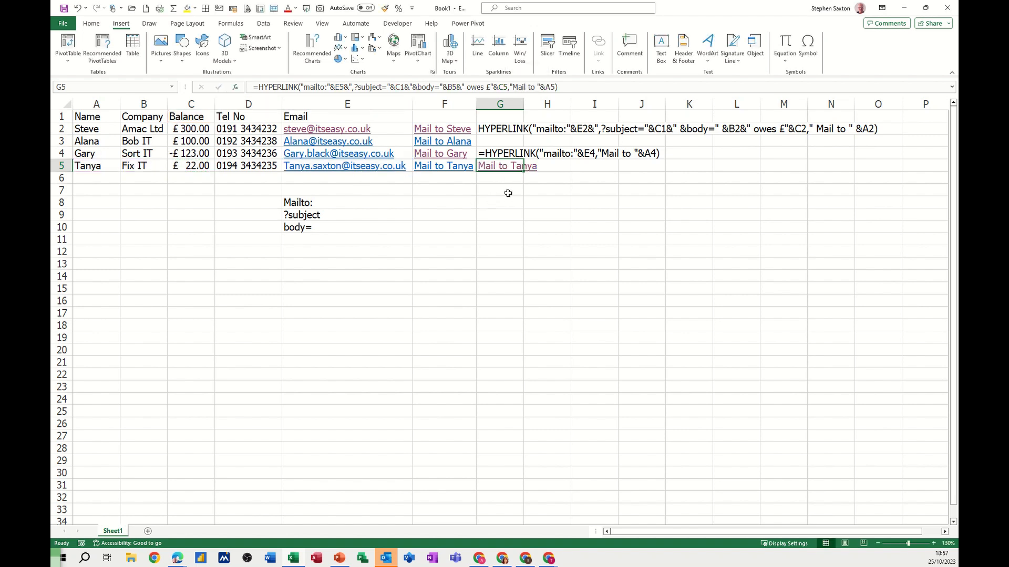
- Test the G5 mail link to check the recipient, subject and body, and close the draft without saving
click(501, 166)
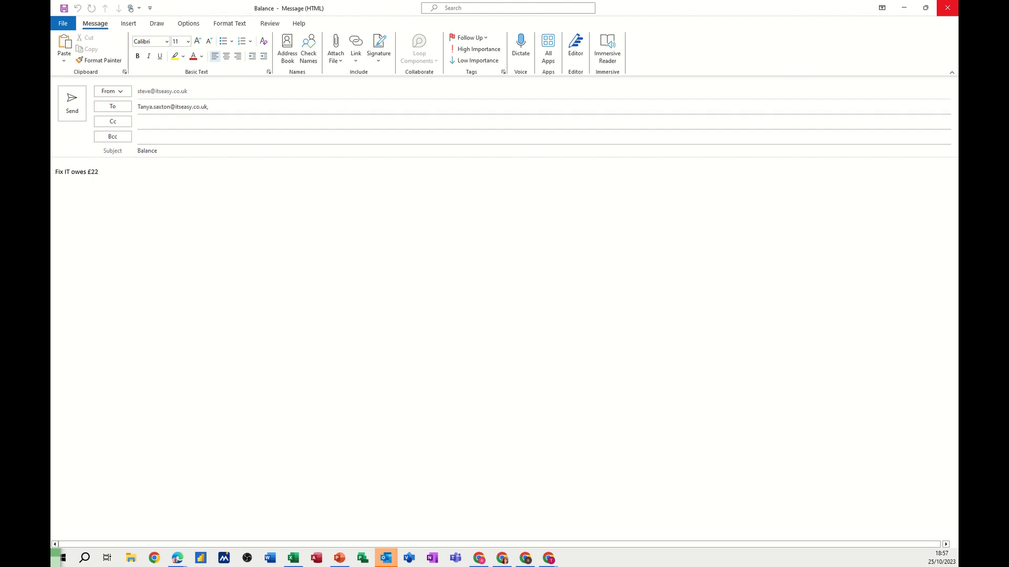
click(950, 12)
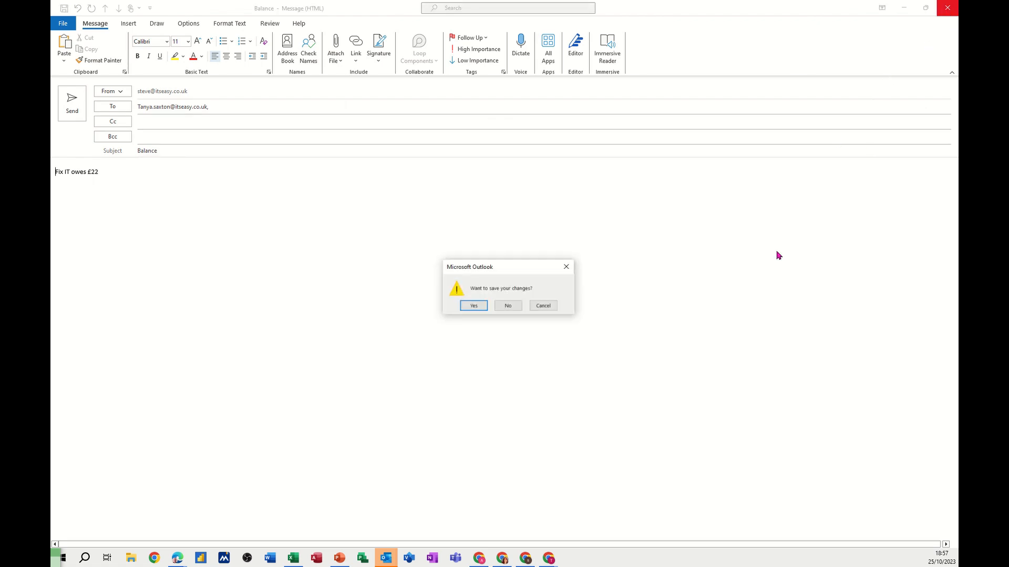
click(505, 307)
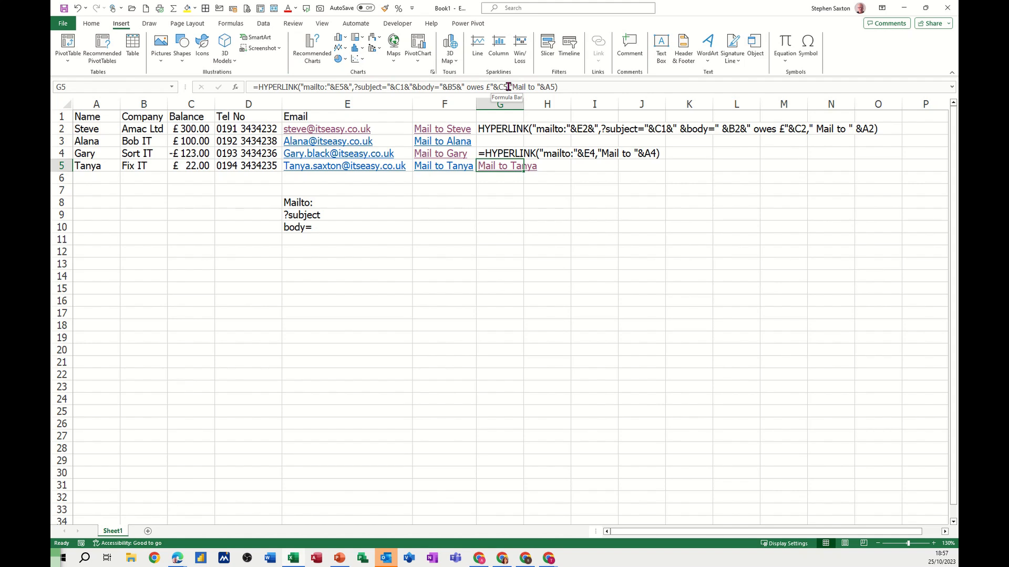
- Review the finished G5 formula by highlighting its link location and friendly name arguments
click(351, 88)
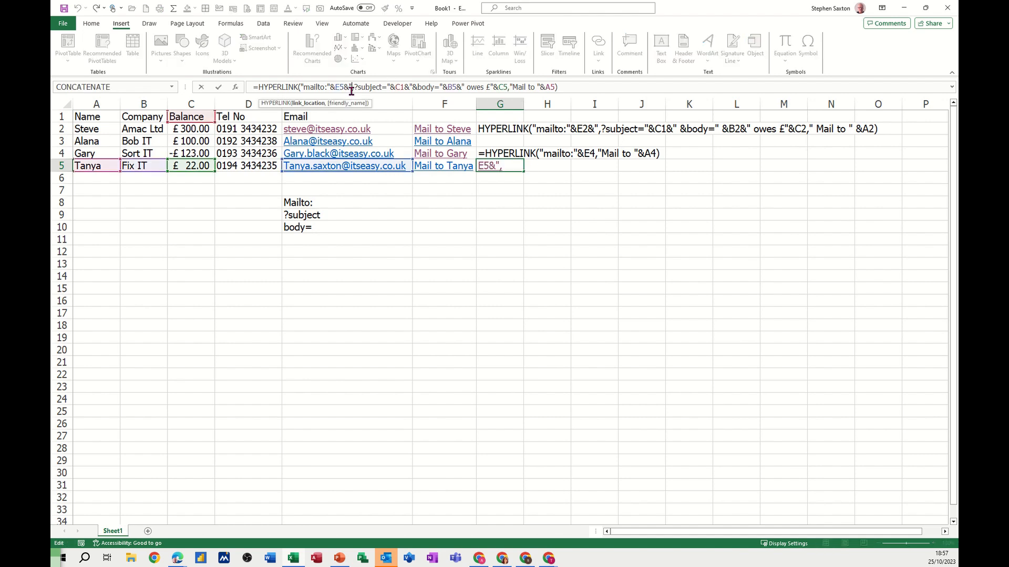
click(312, 109)
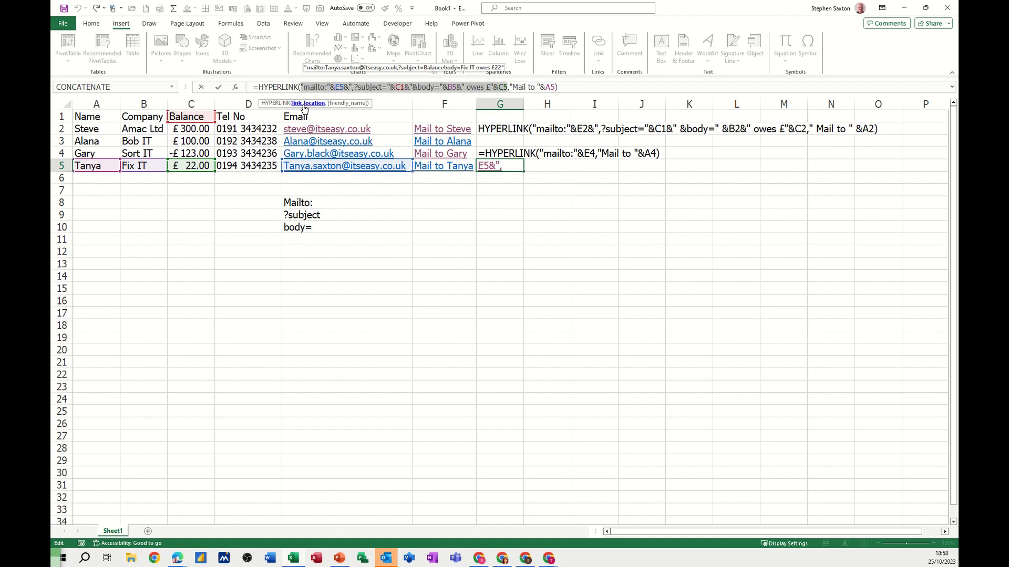
click(348, 103)
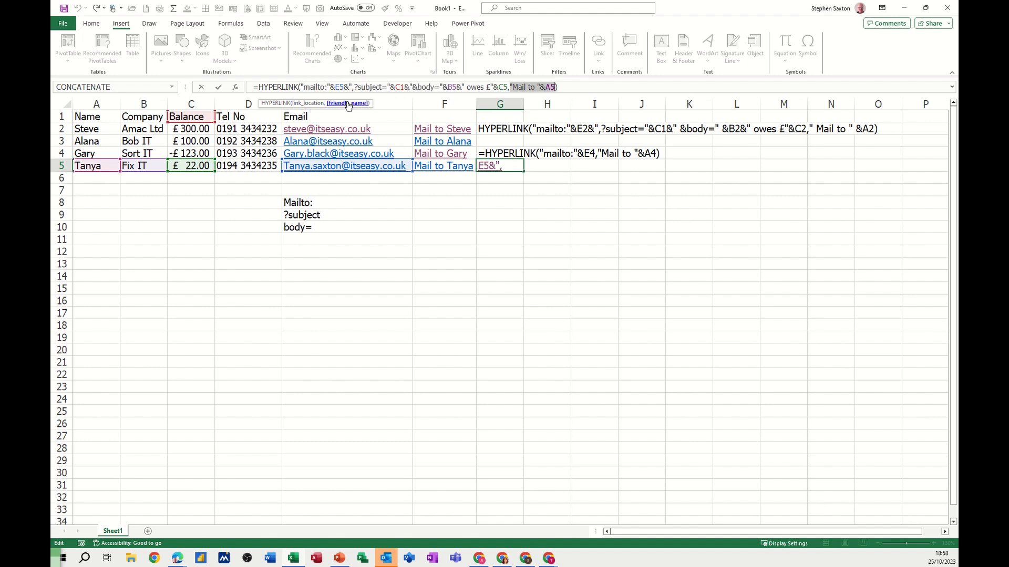
click(308, 103)
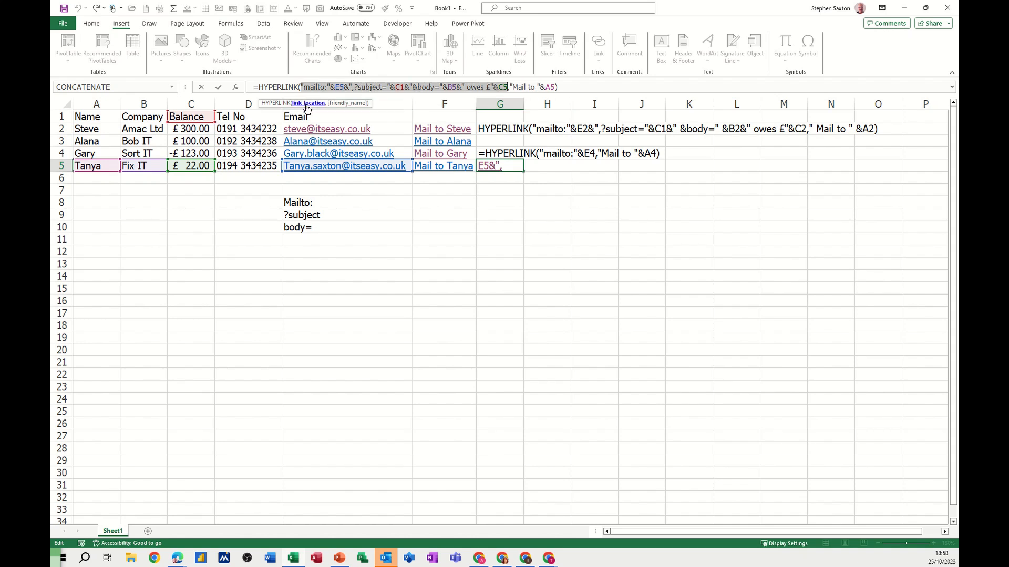